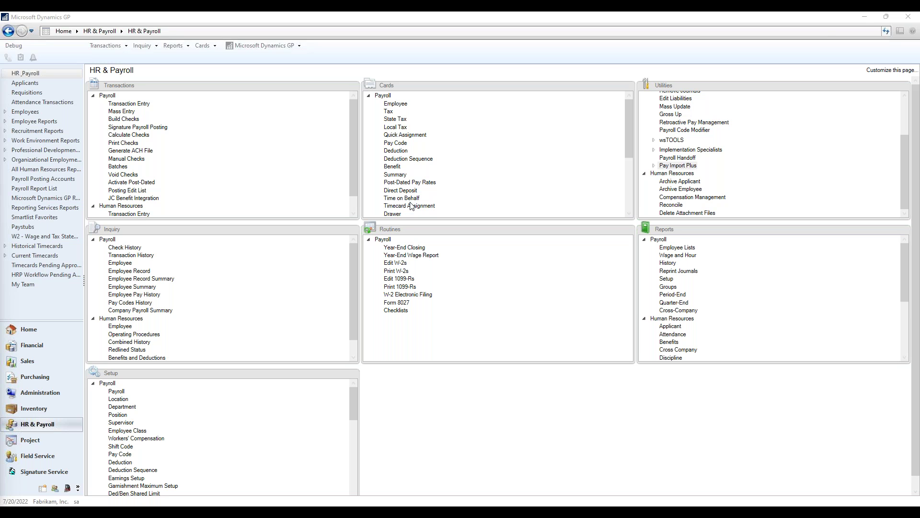
Step: Look up the employee by ID in Employee Maintenance to display the payroll card
{"action": "left_click", "coordinate": [396, 104]}
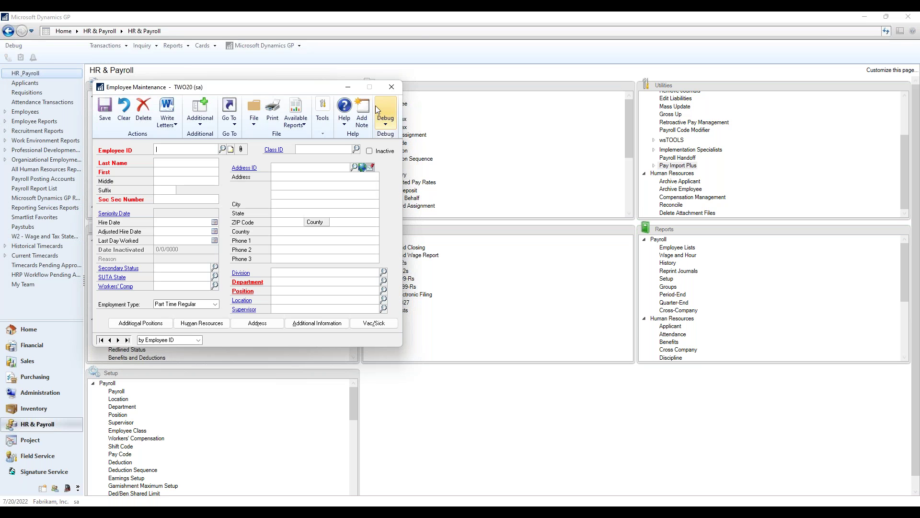
{"action": "type", "text": "FOOG001"}
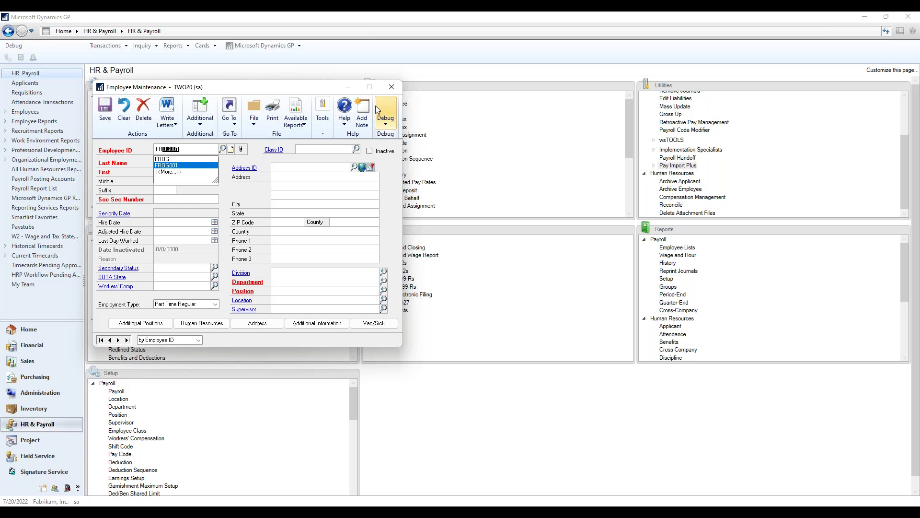
{"action": "key", "text": "Tab"}
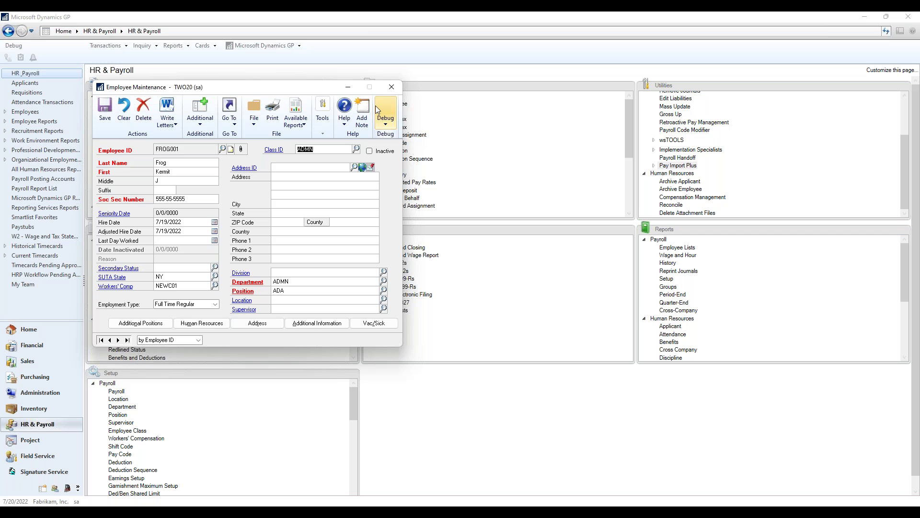
{"action": "left_click_drag", "start_coordinate": [312, 92], "coordinate": [273, 71]}
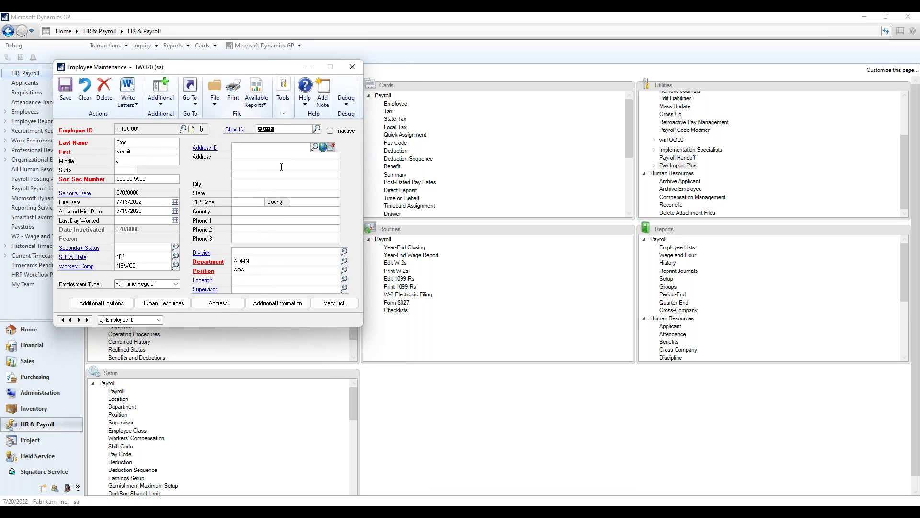
{"action": "left_click", "coordinate": [159, 106]}
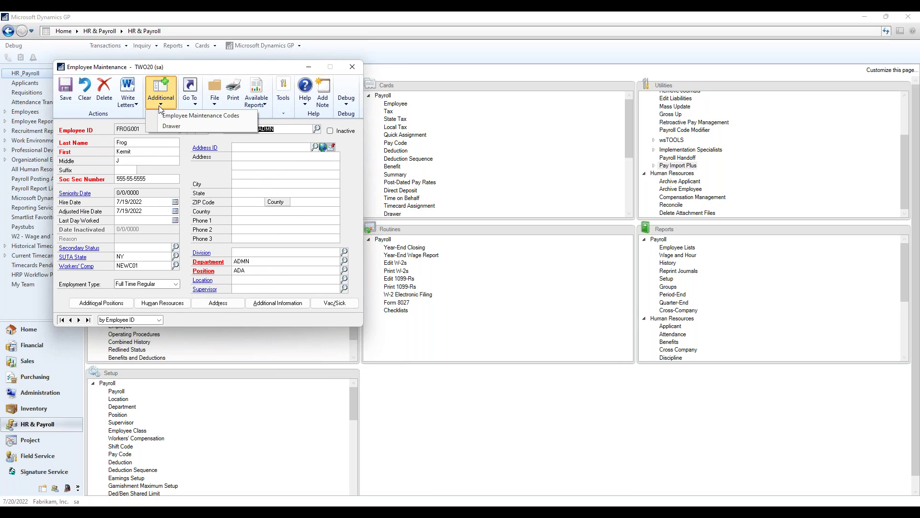
{"action": "left_click", "coordinate": [190, 98]}
{"action": "mouse_move", "coordinate": [225, 115]}
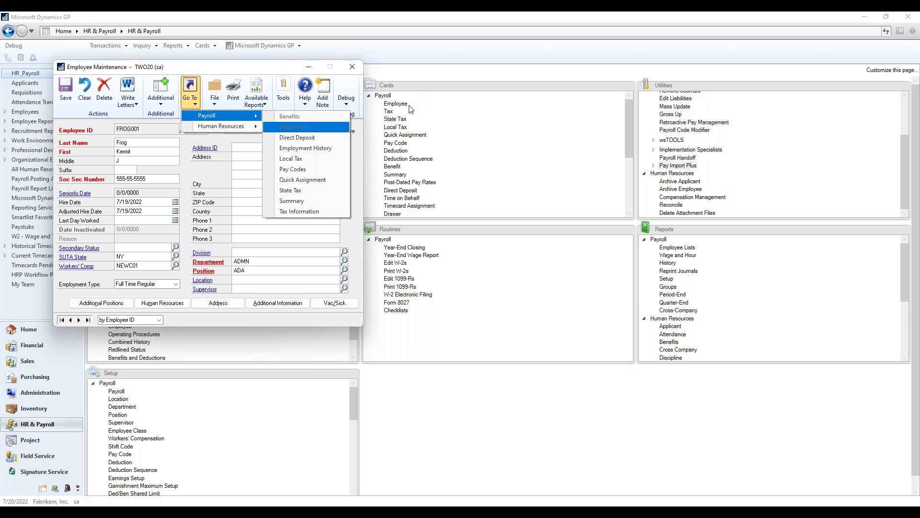
{"action": "left_click", "coordinate": [432, 114]}
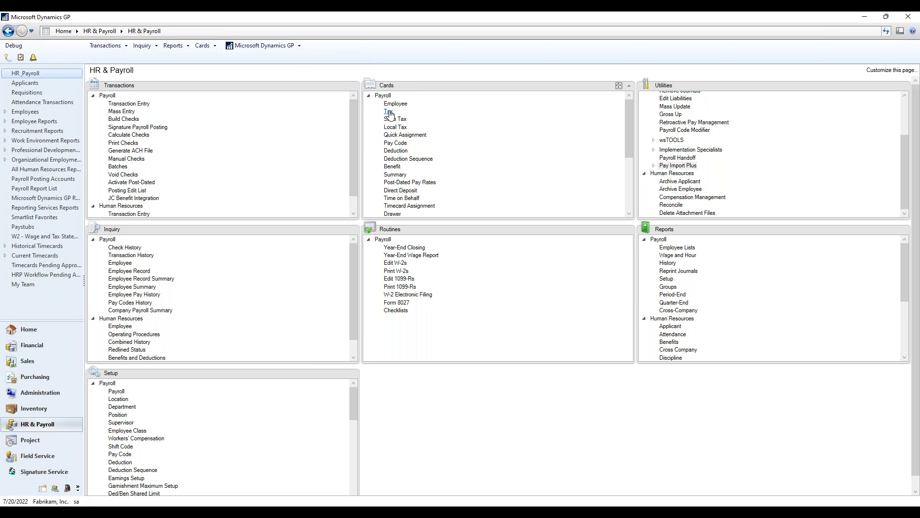
Step: Display the same employee's federal tax record in Employee Tax Maintenance, and save and close it
{"action": "left_click", "coordinate": [389, 112]}
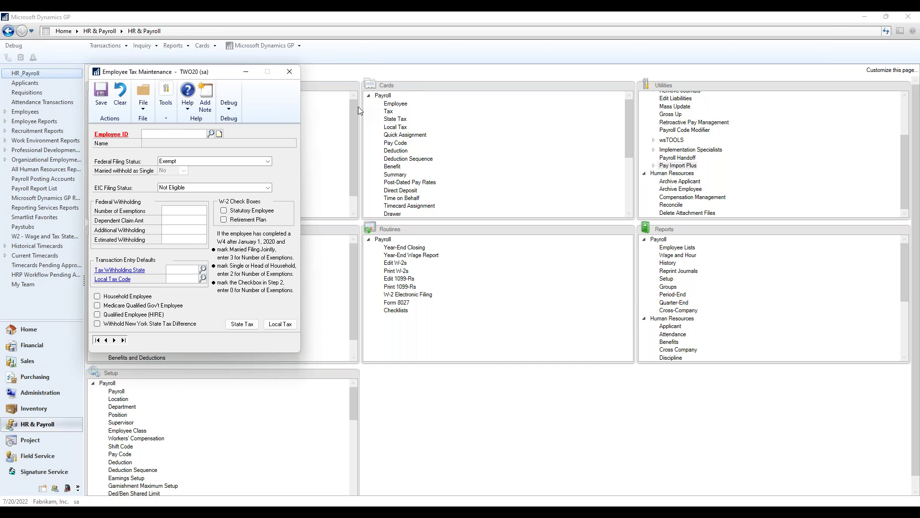
{"action": "type", "text": "FRO"}
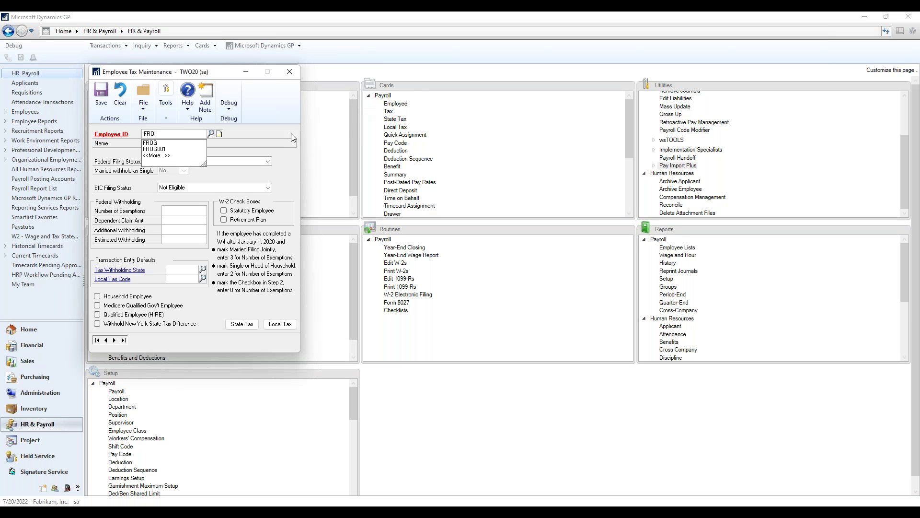
{"action": "left_click", "coordinate": [200, 149]}
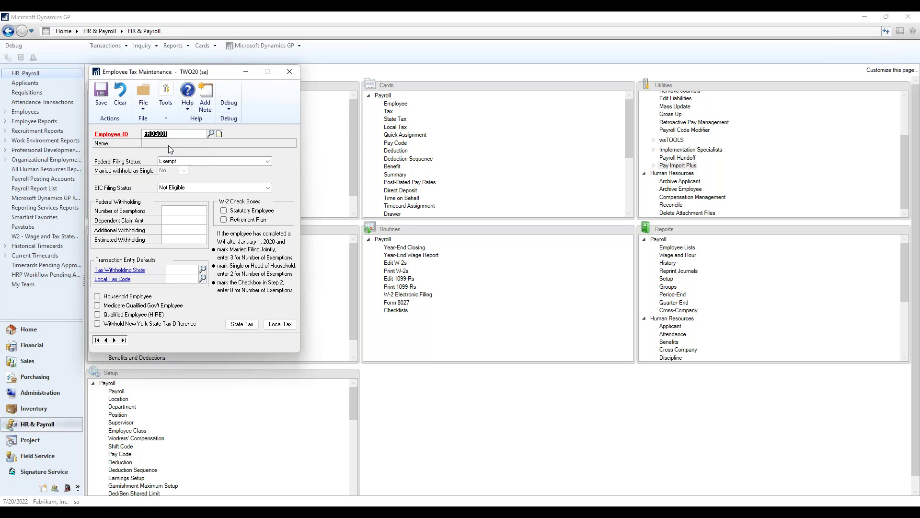
{"action": "key", "text": "Tab"}
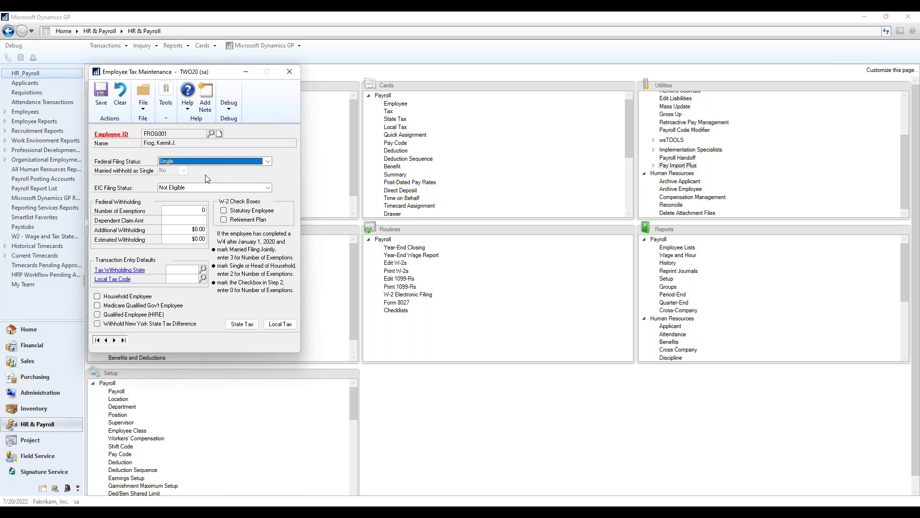
{"action": "left_click", "coordinate": [100, 102]}
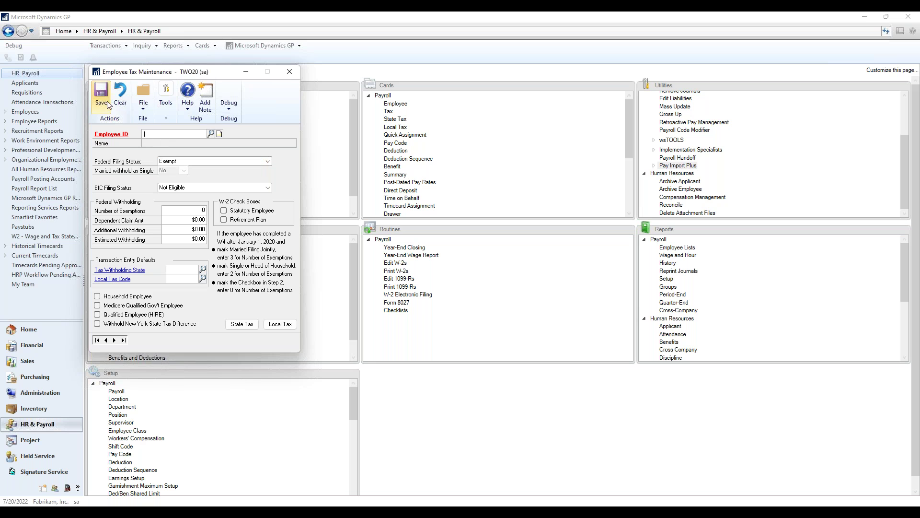
{"action": "left_click", "coordinate": [296, 73]}
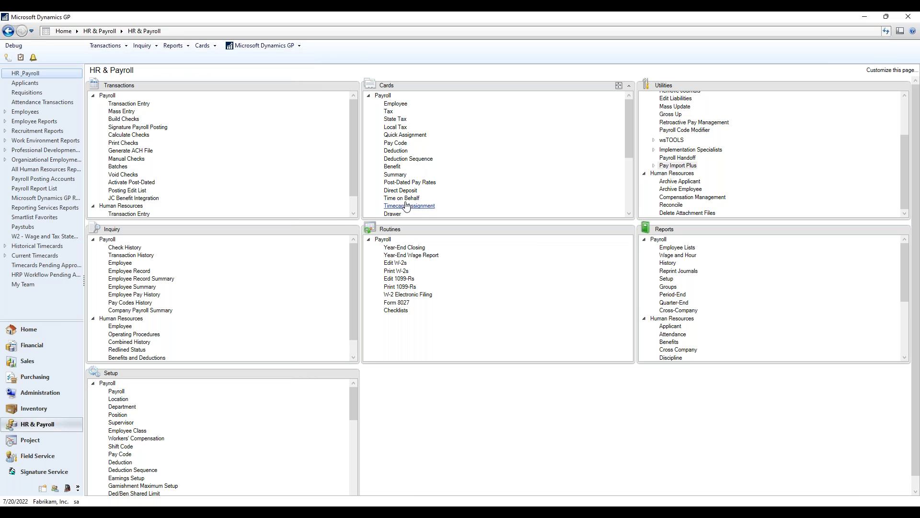
Step: Display the employee's New York (NY) record in Employee State Tax Maintenance
{"action": "left_click", "coordinate": [391, 119]}
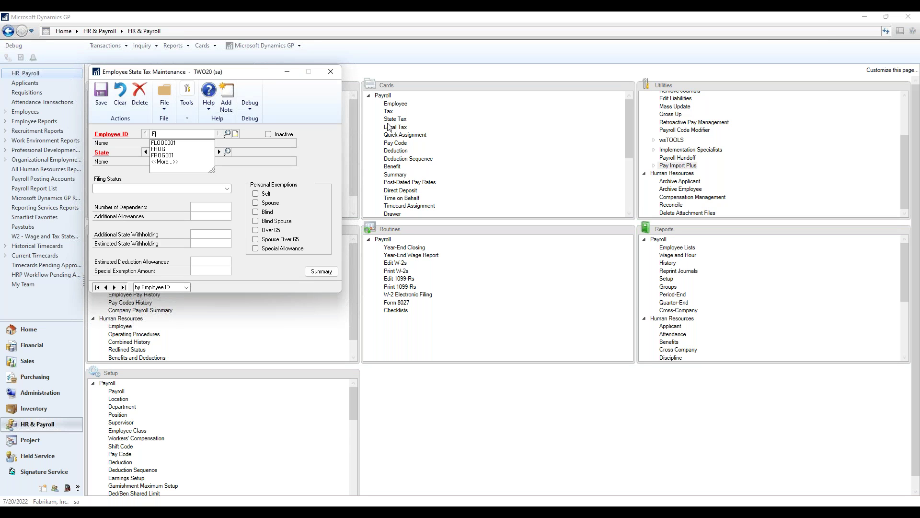
{"action": "left_click", "coordinate": [175, 155]}
{"action": "key", "text": "Tab"}
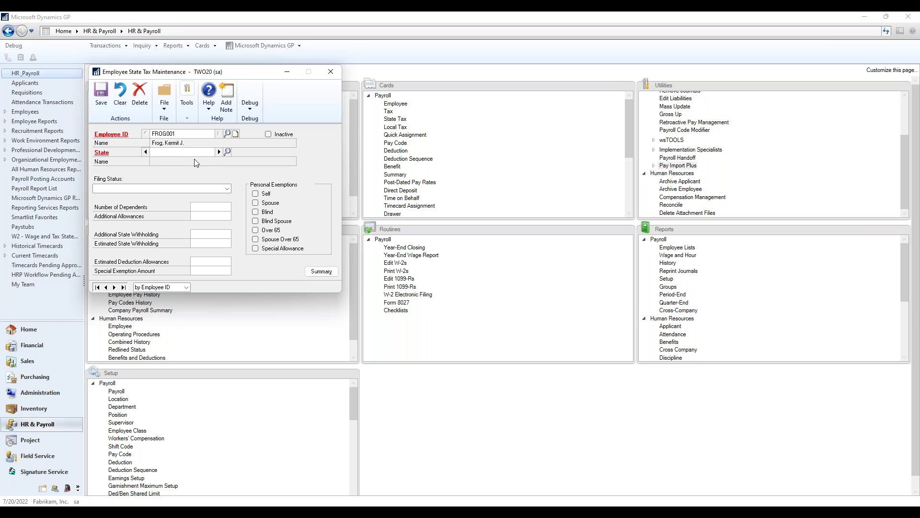
{"action": "left_click", "coordinate": [228, 152]}
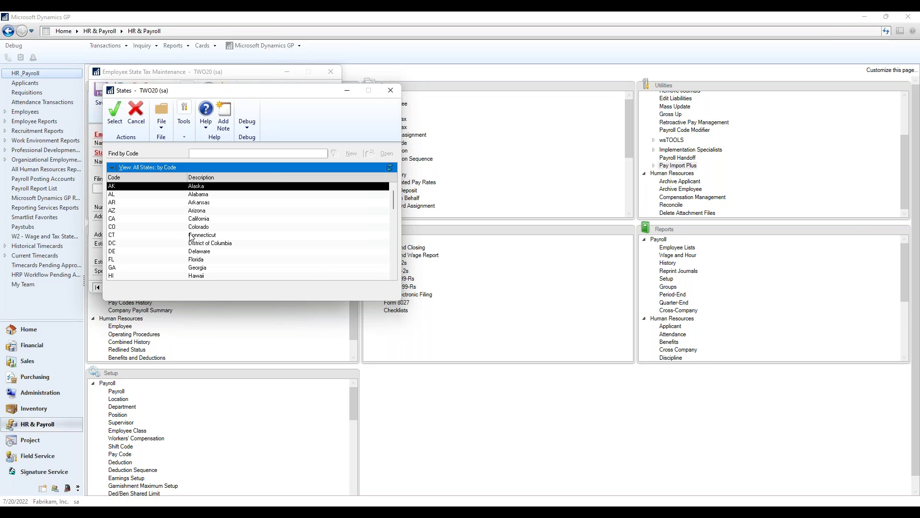
{"action": "scroll", "coordinate": [187, 241], "scroll_direction": "down", "scroll_amount": 3}
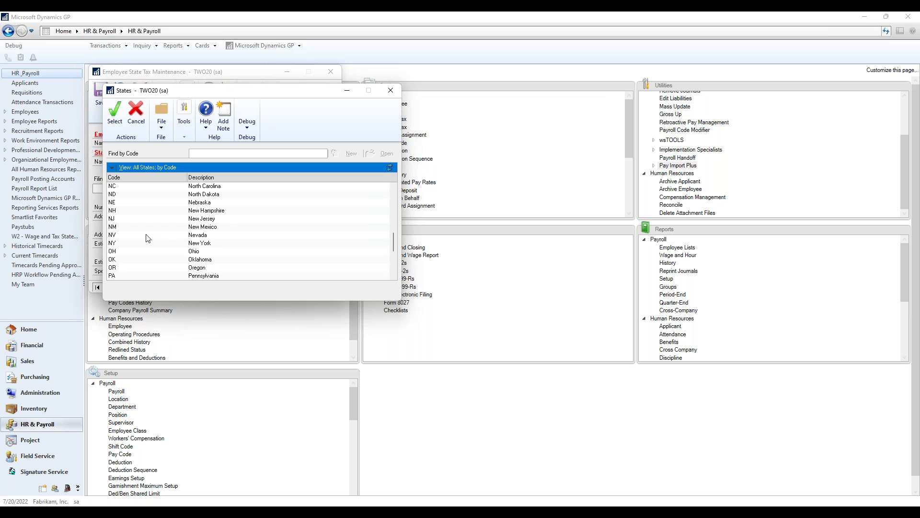
{"action": "left_click", "coordinate": [124, 246]}
{"action": "double_click", "coordinate": [123, 244]}
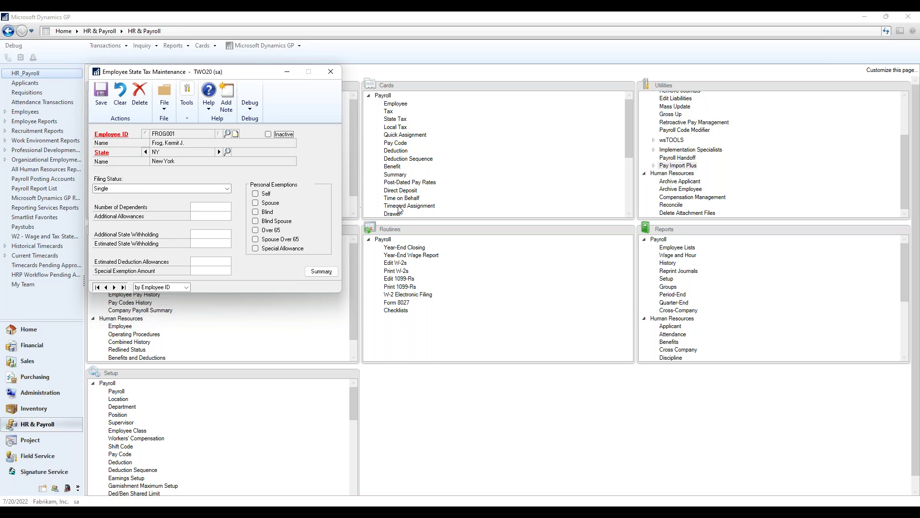
Step: Display the employee's New York City Resident (NYCR) record in Employee Local Tax Maintenance
{"action": "left_click", "coordinate": [396, 127]}
{"action": "type", "text": "Fl"}
{"action": "left_click", "coordinate": [167, 211]}
{"action": "key", "text": "Tab"}
{"action": "left_click", "coordinate": [232, 208]}
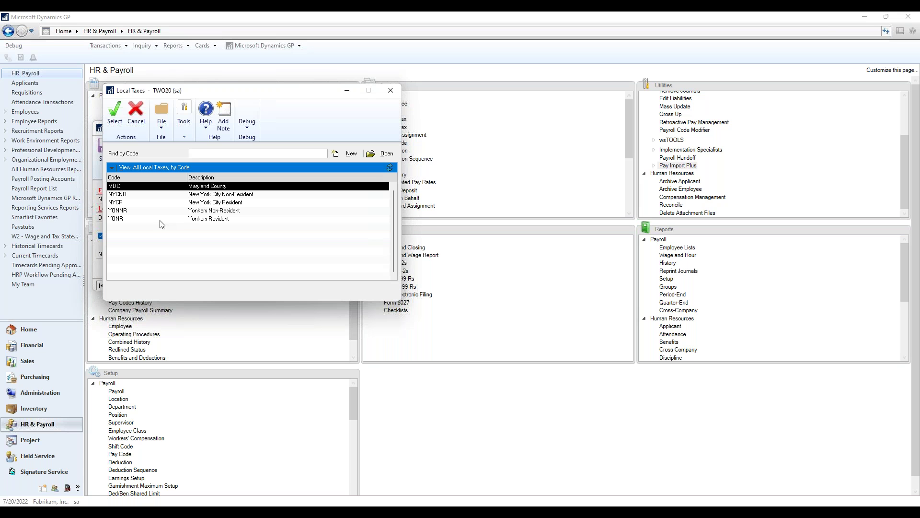
{"action": "double_click", "coordinate": [124, 203]}
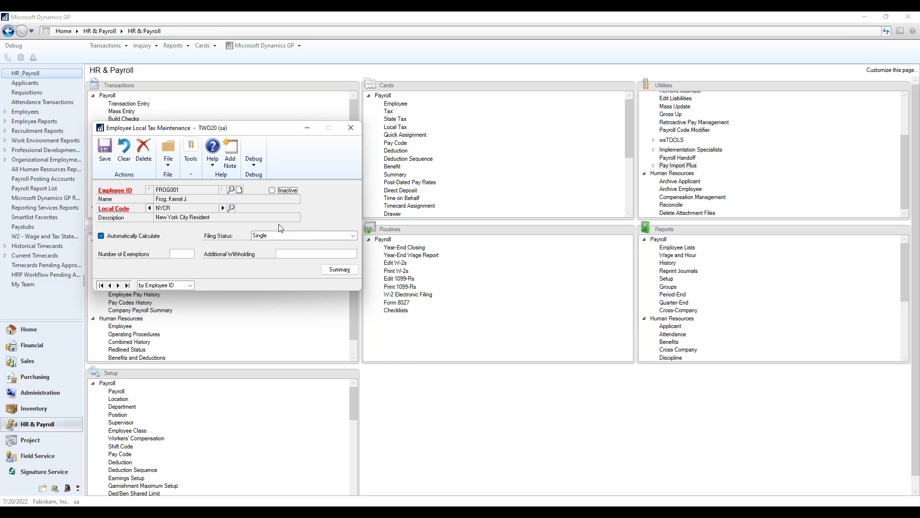
Step: Check the filing status options of the NYCR local tax record, and save and close it
{"action": "left_click", "coordinate": [353, 235]}
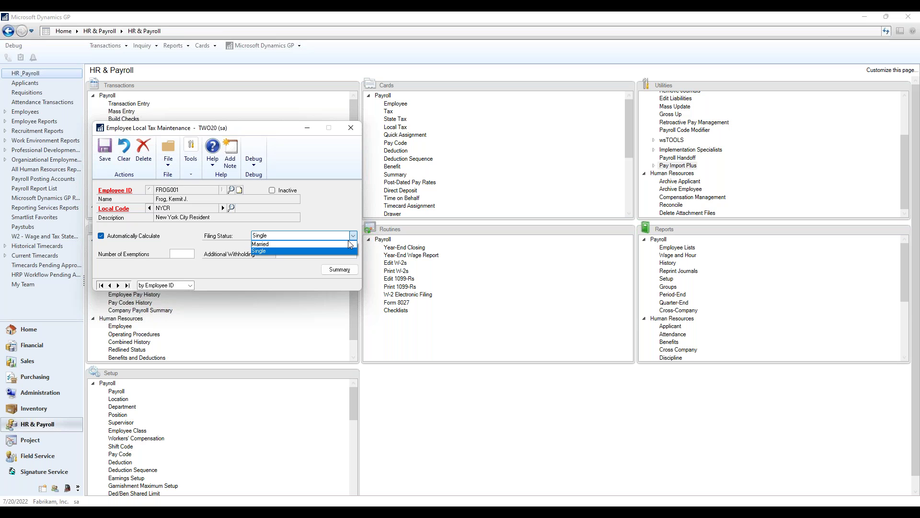
{"action": "left_click", "coordinate": [343, 220]}
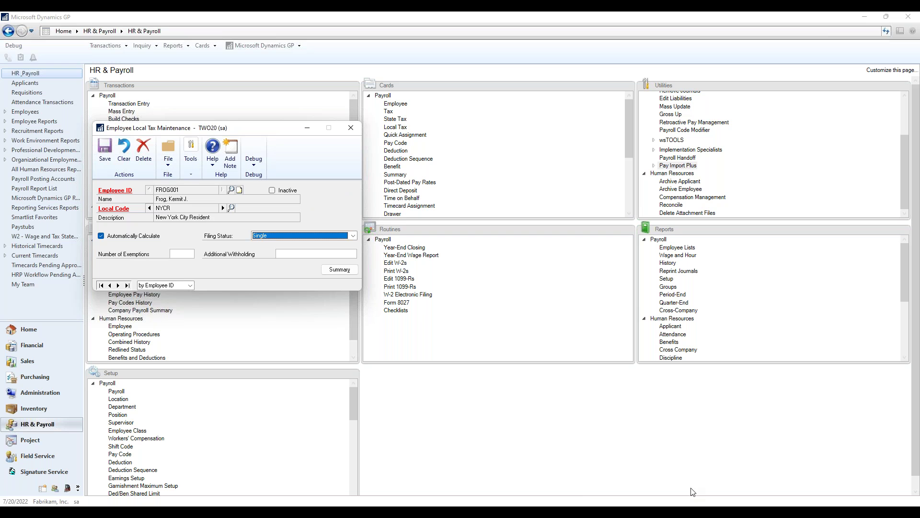
{"action": "left_click", "coordinate": [103, 152]}
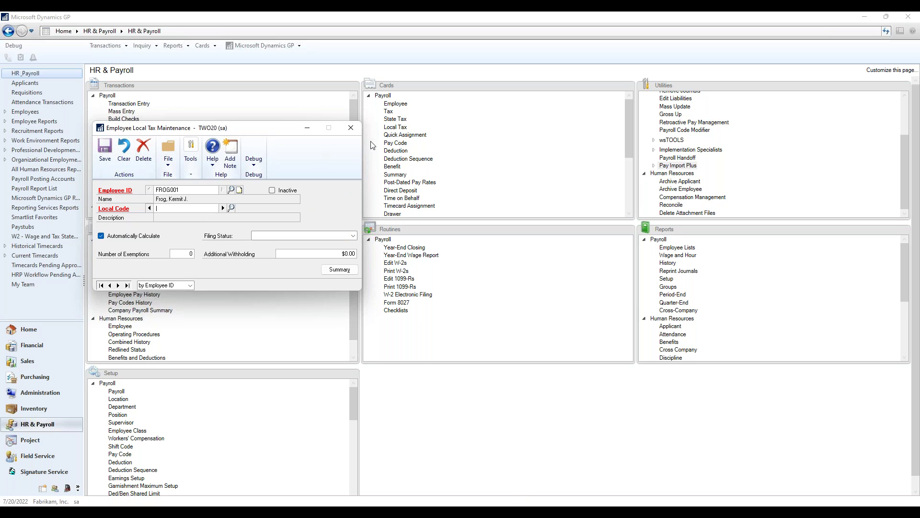
{"action": "left_click", "coordinate": [354, 130]}
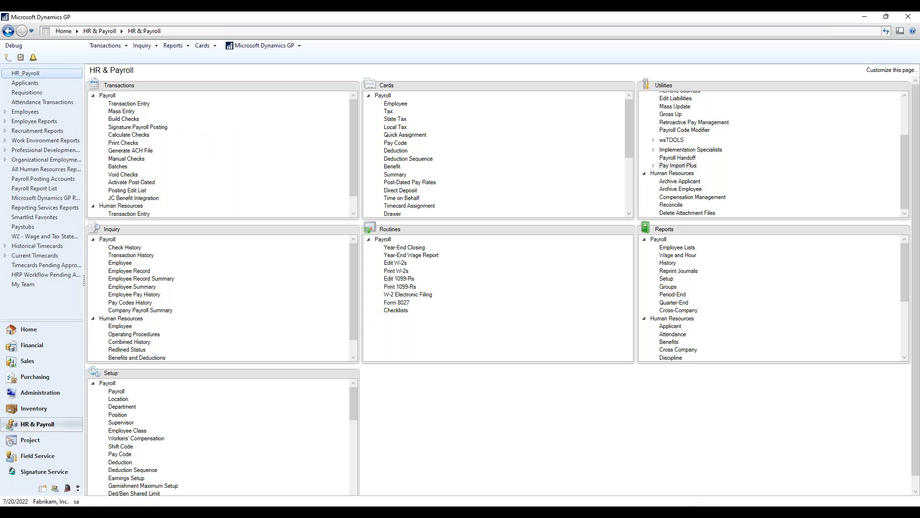
Step: Close the Employee State Tax Maintenance and Employee Maintenance windows still open in the background
{"action": "mouse_move", "coordinate": [693, 506]}
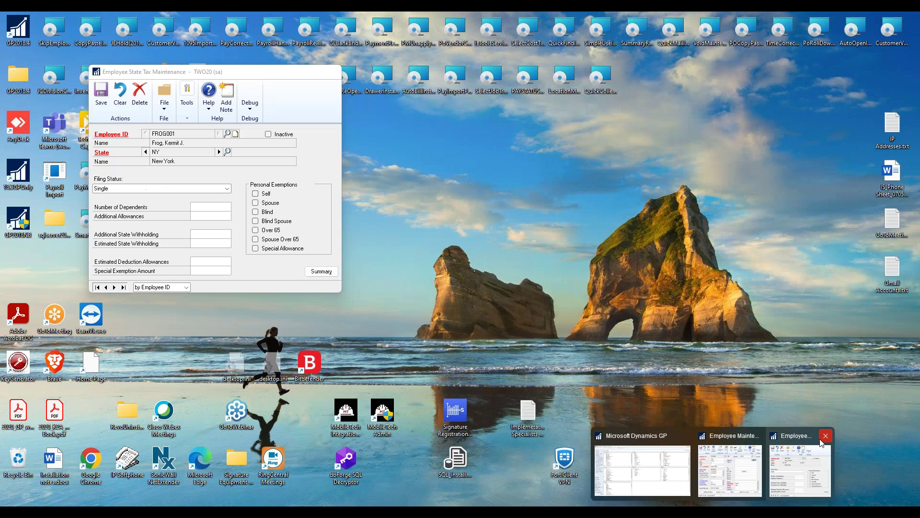
{"action": "left_click", "coordinate": [822, 439]}
{"action": "left_click", "coordinate": [459, 296]}
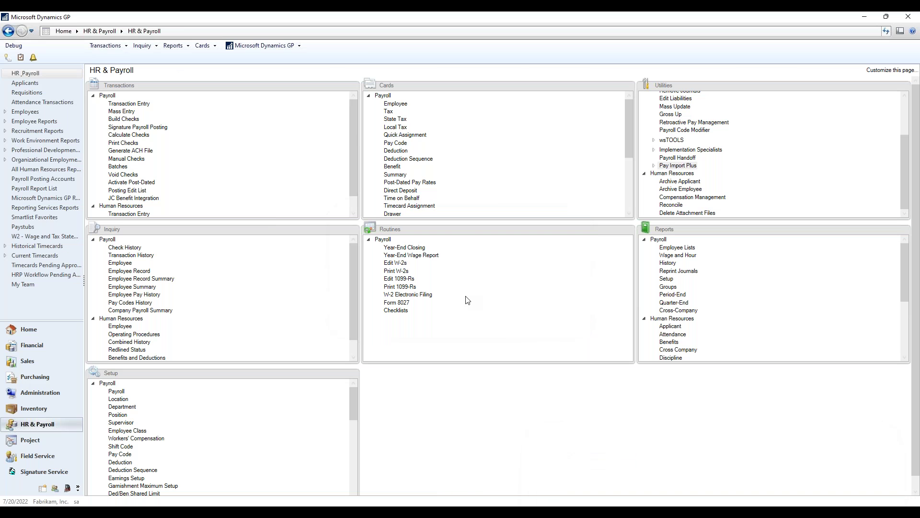
{"action": "mouse_move", "coordinate": [722, 506]}
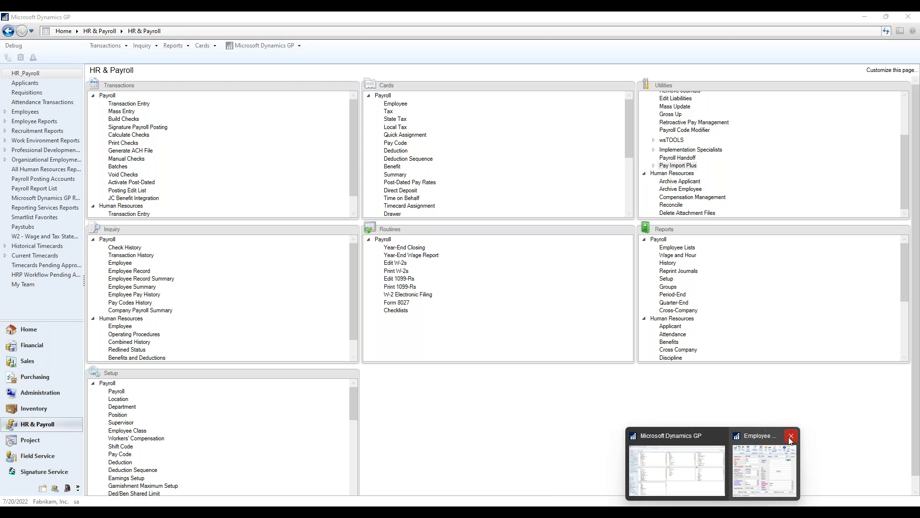
{"action": "left_click", "coordinate": [791, 438]}
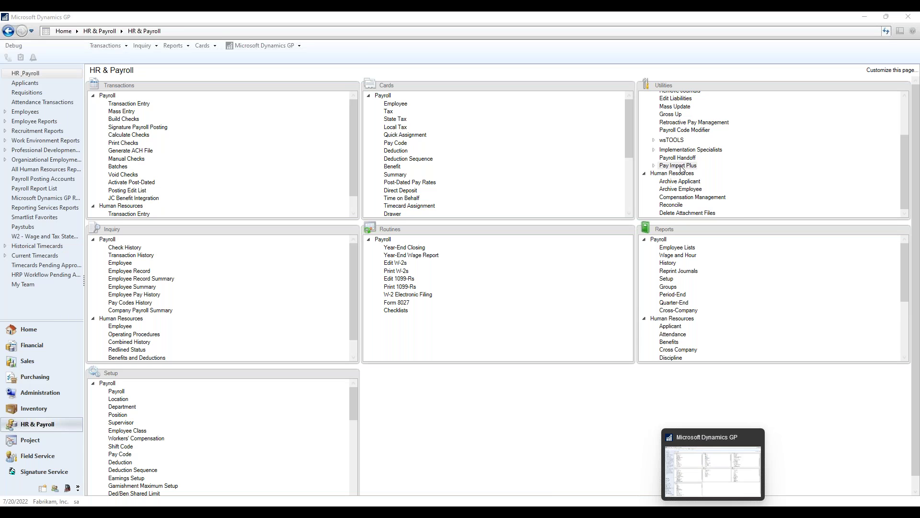
Step: Open Pay Rate Export from the Pay Import Plus utilities and move its window clear of the screen edge
{"action": "left_click", "coordinate": [653, 165]}
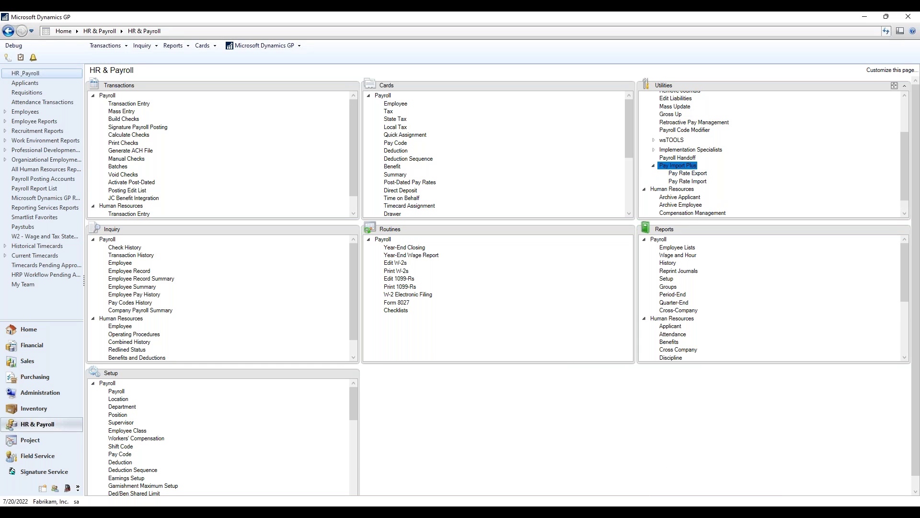
{"action": "left_click", "coordinate": [688, 173]}
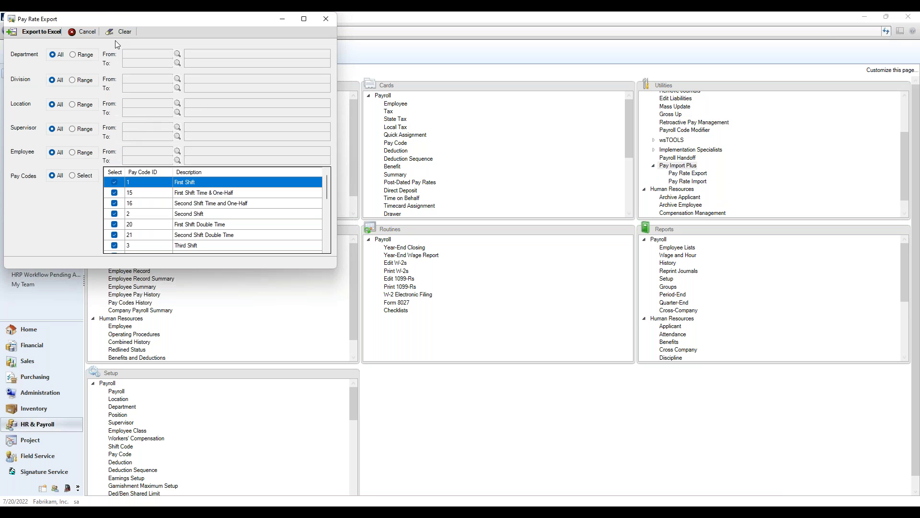
{"action": "left_click_drag", "start_coordinate": [115, 22], "coordinate": [264, 40]}
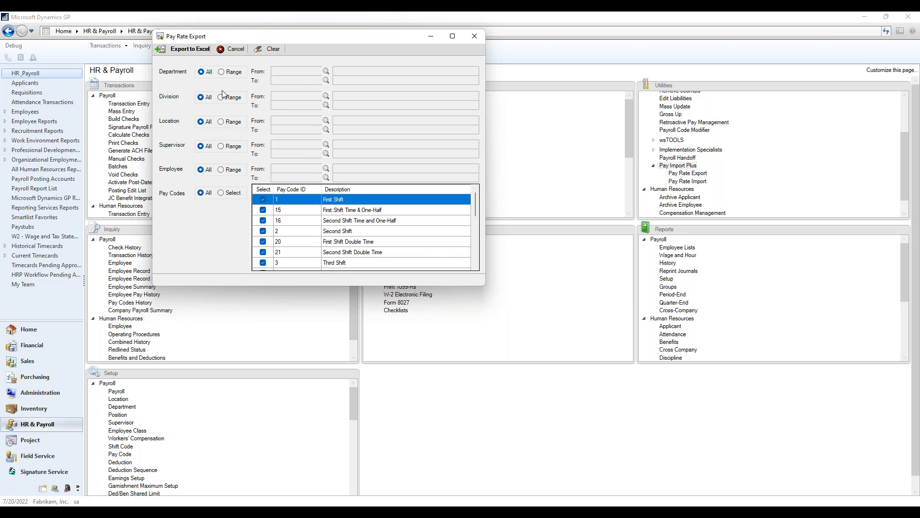
Step: Restrict the pay rate export to the department range from SPTS to SPTS (Support Services)
{"action": "left_click", "coordinate": [221, 72]}
{"action": "left_click", "coordinate": [326, 71]}
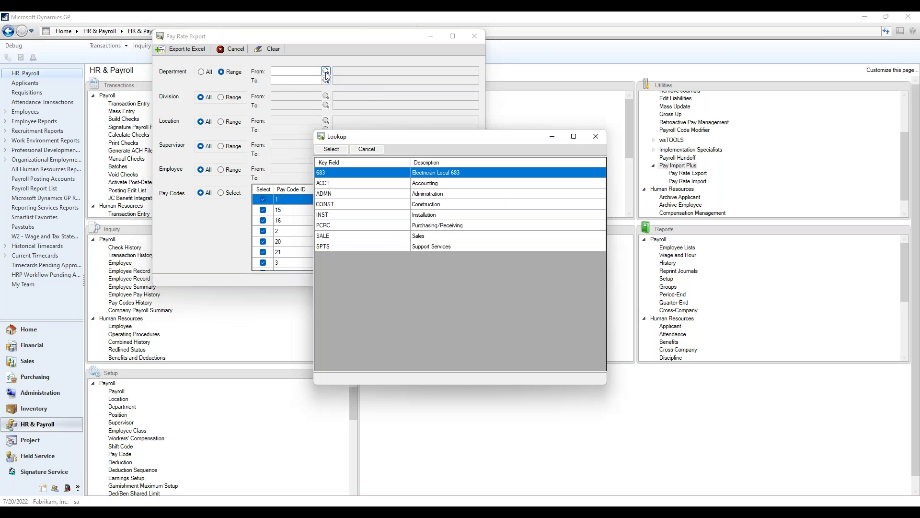
{"action": "double_click", "coordinate": [365, 248]}
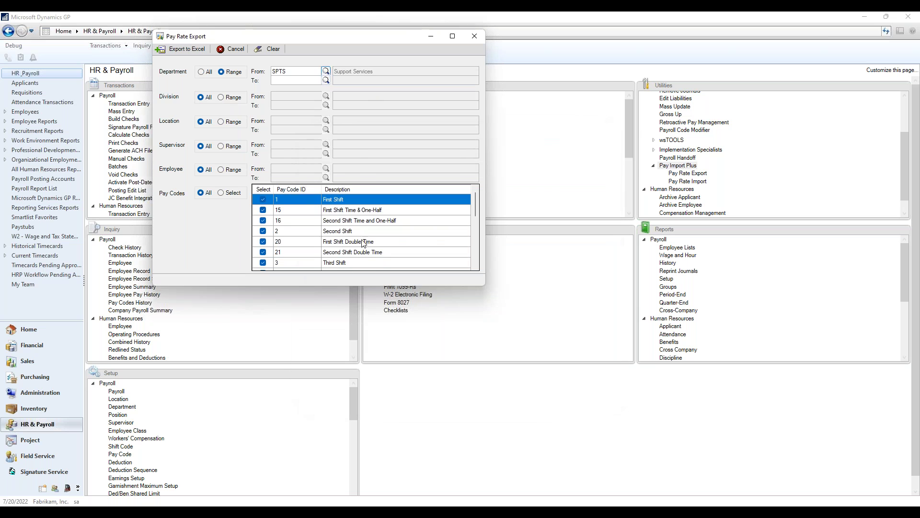
{"action": "left_click", "coordinate": [326, 80]}
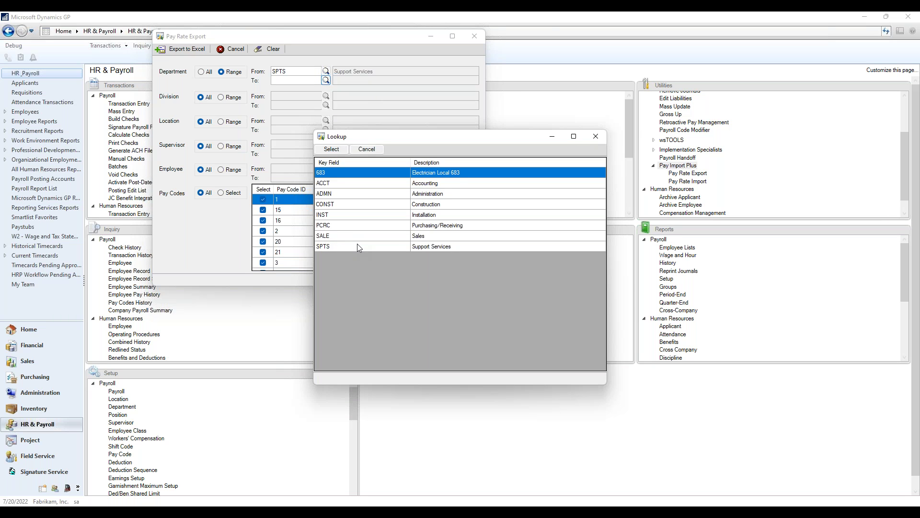
{"action": "double_click", "coordinate": [358, 243]}
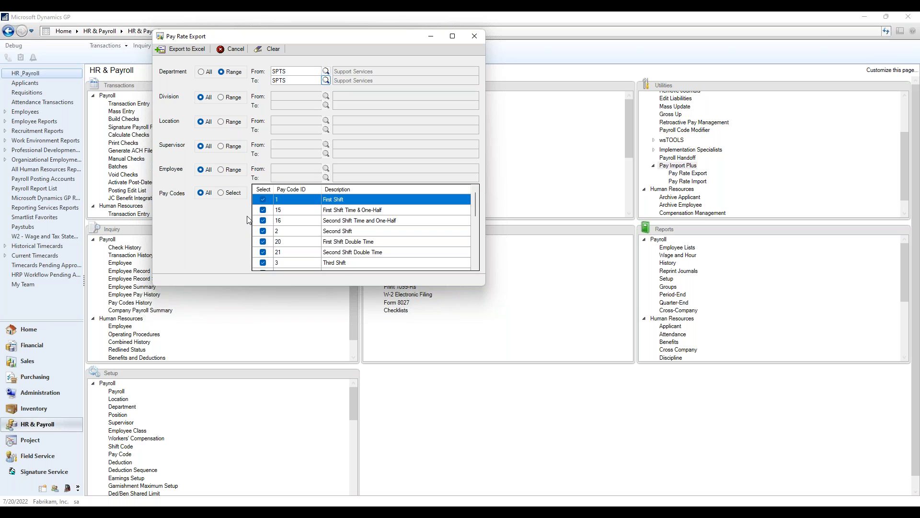
Step: Limit the pay rate export to the selected pay codes HOUR, BONS, COMM, SALY and TRVL
{"action": "left_click", "coordinate": [221, 193]}
{"action": "left_click", "coordinate": [476, 254]}
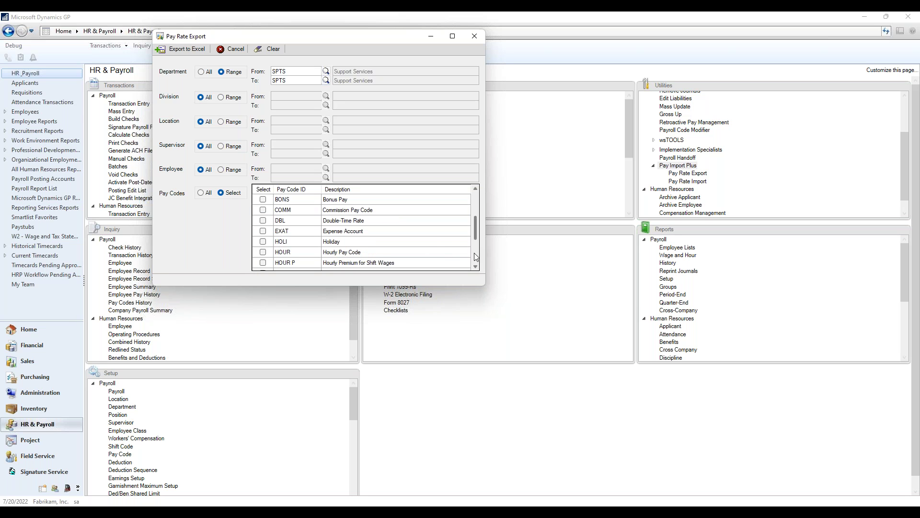
{"action": "left_click", "coordinate": [263, 252]}
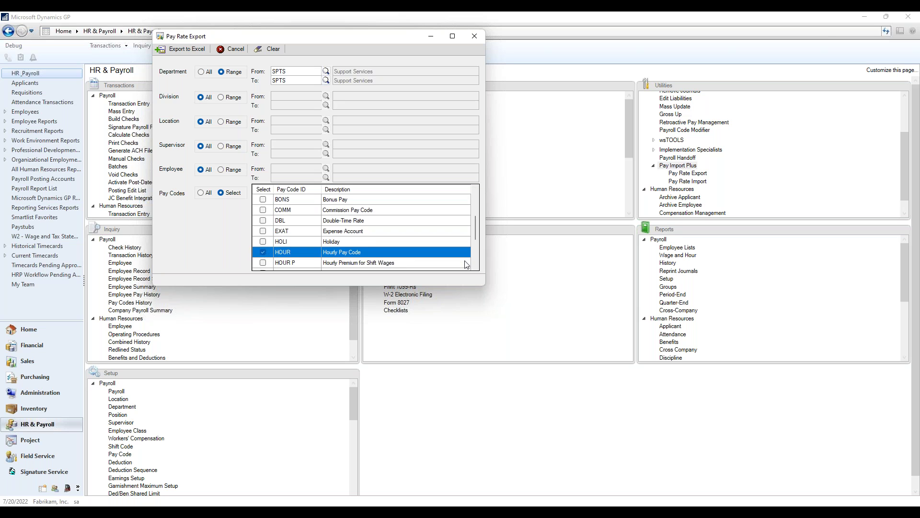
{"action": "left_click", "coordinate": [262, 199]}
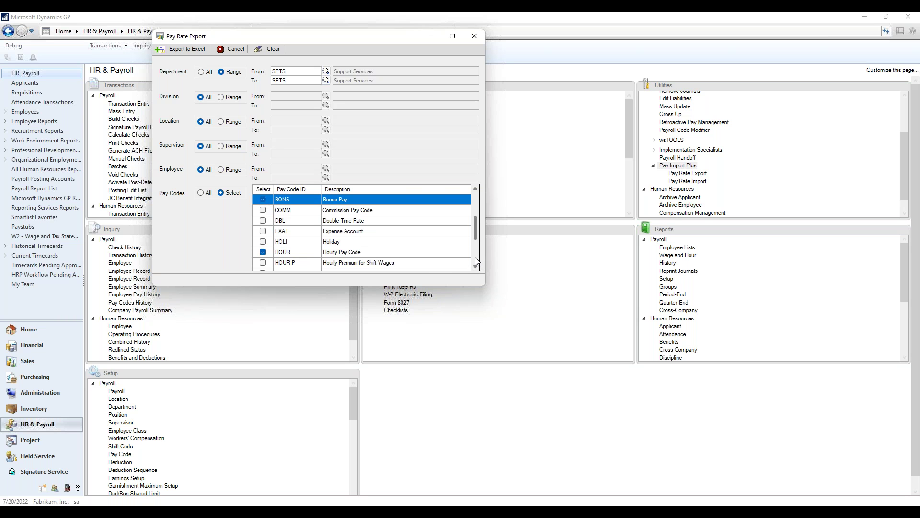
{"action": "left_click", "coordinate": [263, 214]}
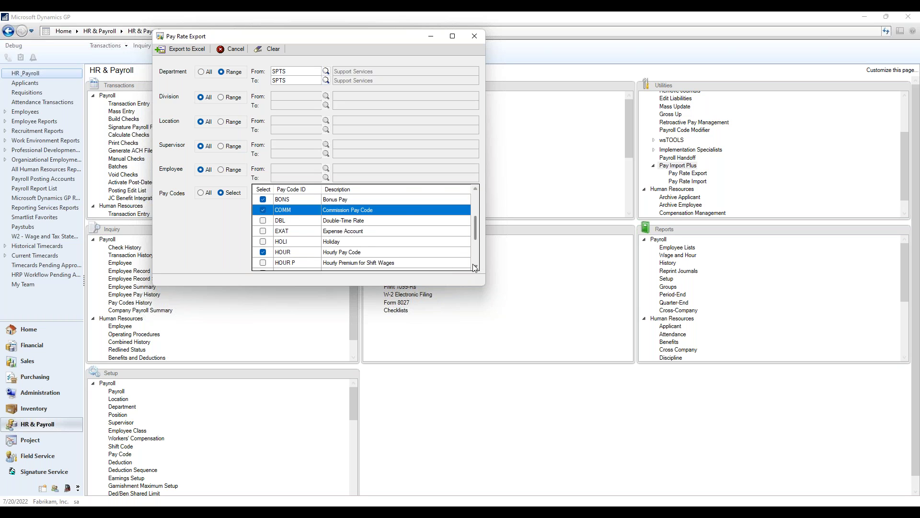
{"action": "scroll", "coordinate": [476, 261], "scroll_direction": "down", "scroll_amount": 3}
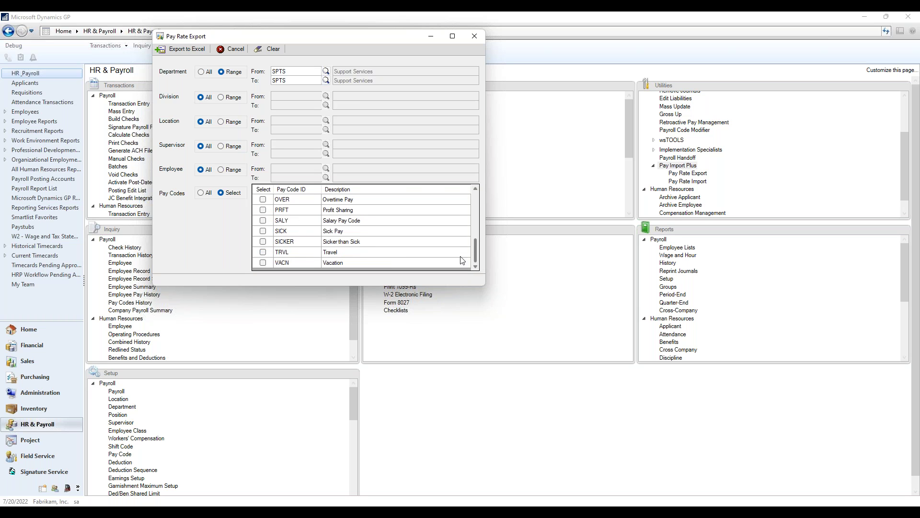
{"action": "left_click", "coordinate": [263, 220]}
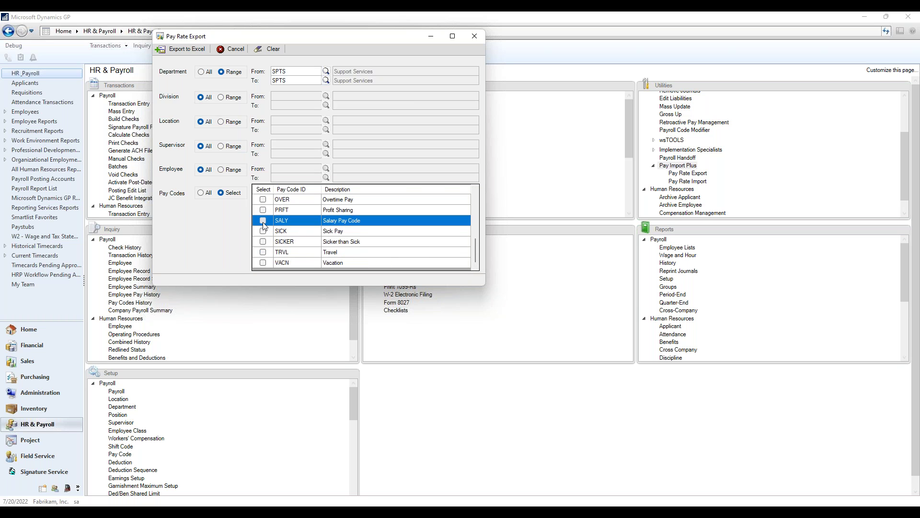
{"action": "left_click", "coordinate": [263, 253]}
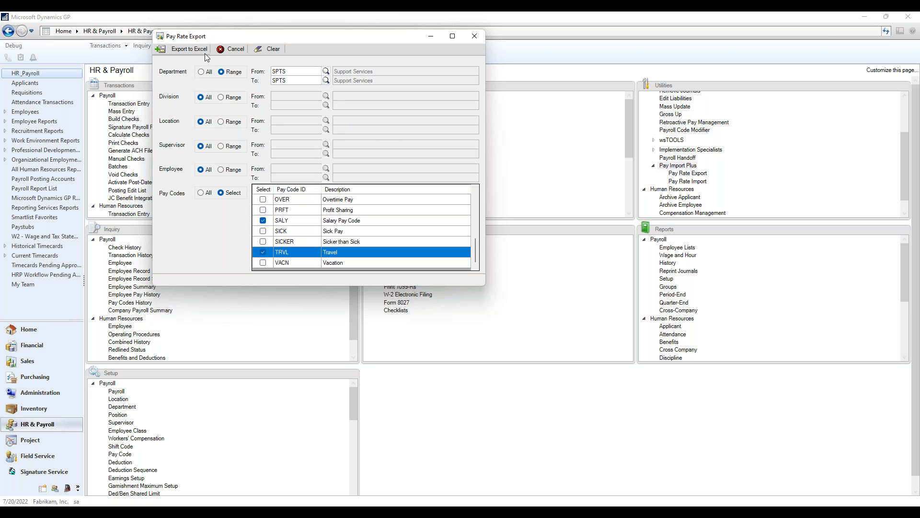
Step: Export the pay rates to Excel and autofit the widths of all columns from Division Code to New Pay Rate Amount
{"action": "left_click", "coordinate": [192, 53]}
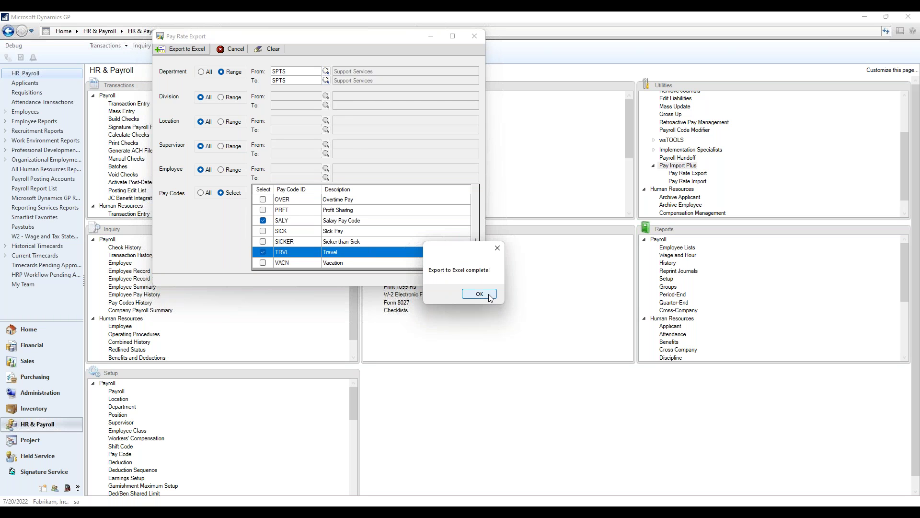
{"action": "left_click", "coordinate": [489, 296]}
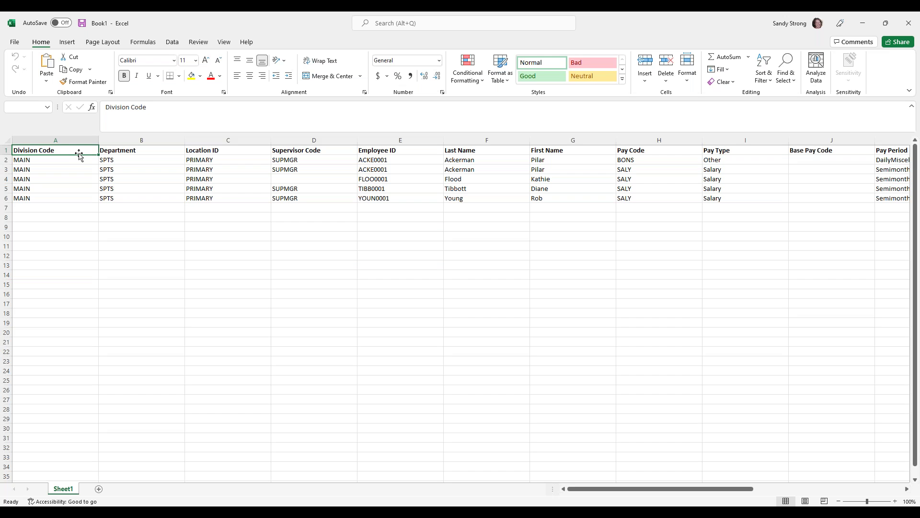
{"action": "left_click_drag", "start_coordinate": [72, 141], "coordinate": [739, 141]}
{"action": "double_click", "coordinate": [702, 142]}
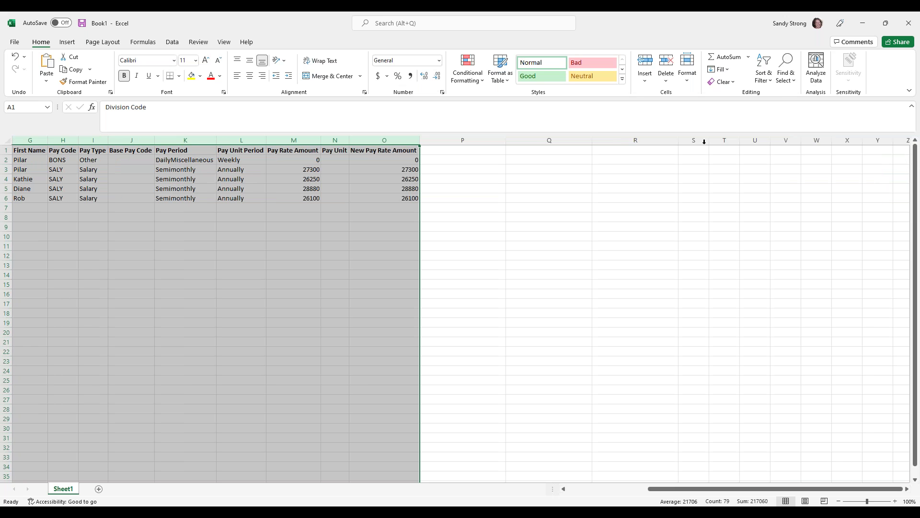
Step: Raise the New Pay Rate Amount of the SALY rows by entering =M3*1.05 in O3 and filling it down to O6
{"action": "left_click", "coordinate": [300, 162]}
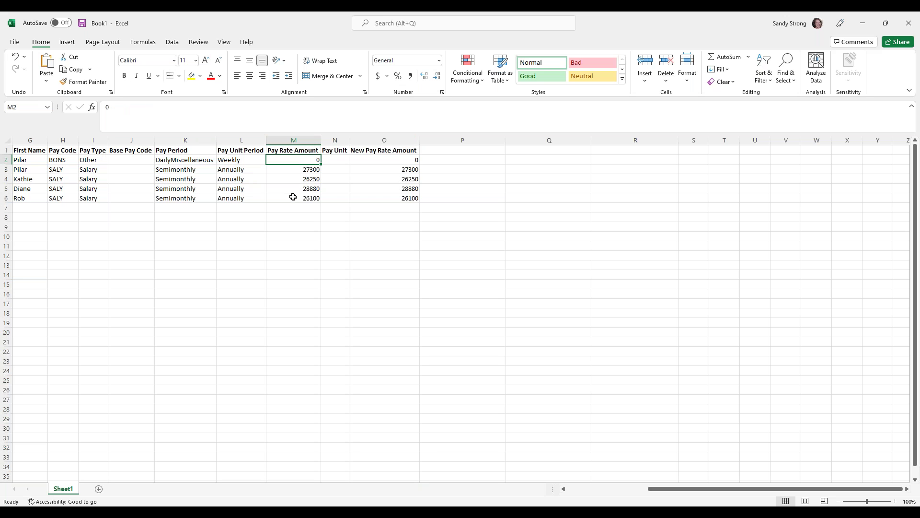
{"action": "left_click", "coordinate": [564, 489]}
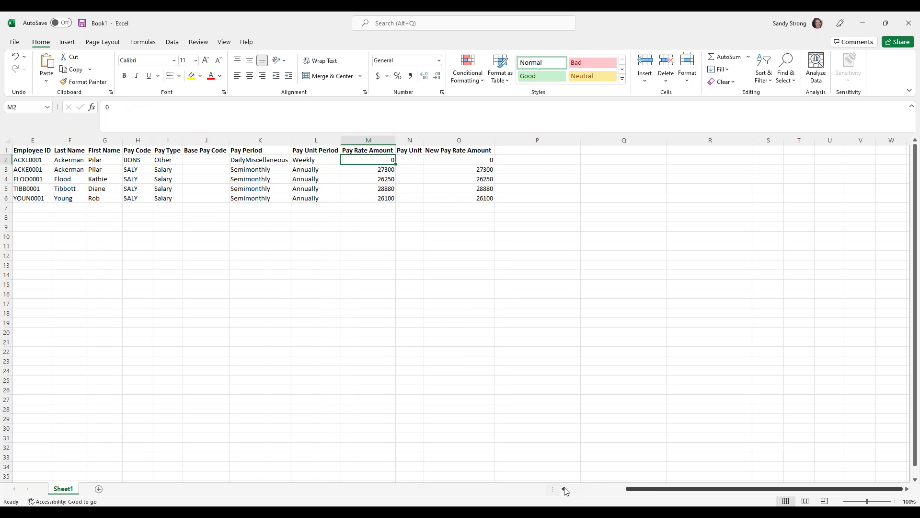
{"action": "left_click", "coordinate": [564, 489]}
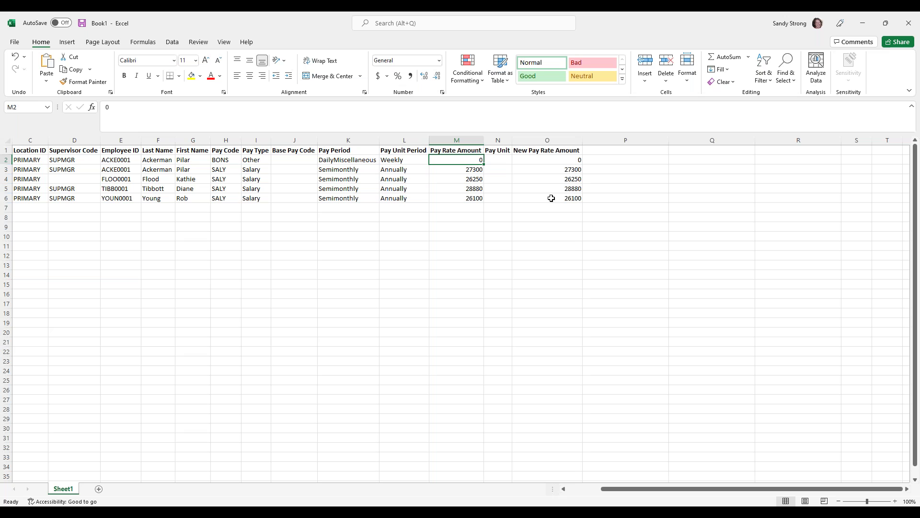
{"action": "left_click", "coordinate": [545, 171]}
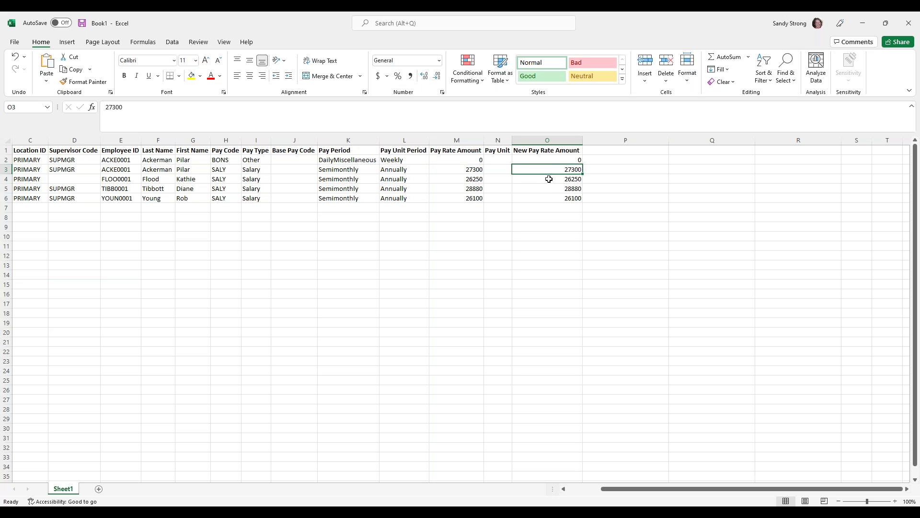
{"action": "left_click", "coordinate": [539, 159]}
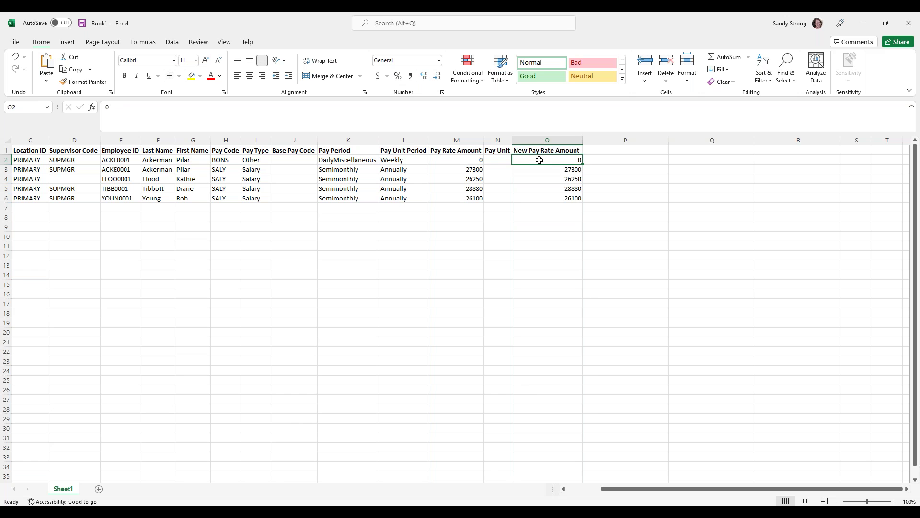
{"action": "left_click", "coordinate": [531, 169]}
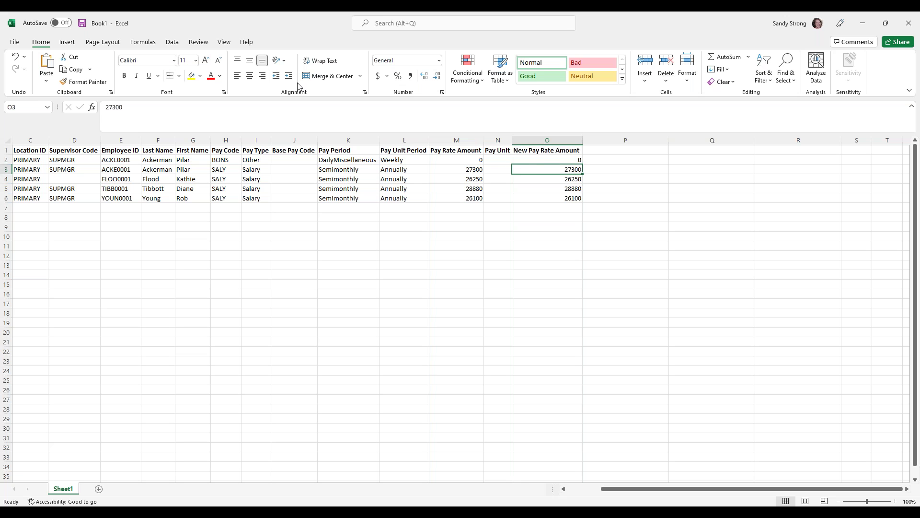
{"action": "type", "text": "=M"}
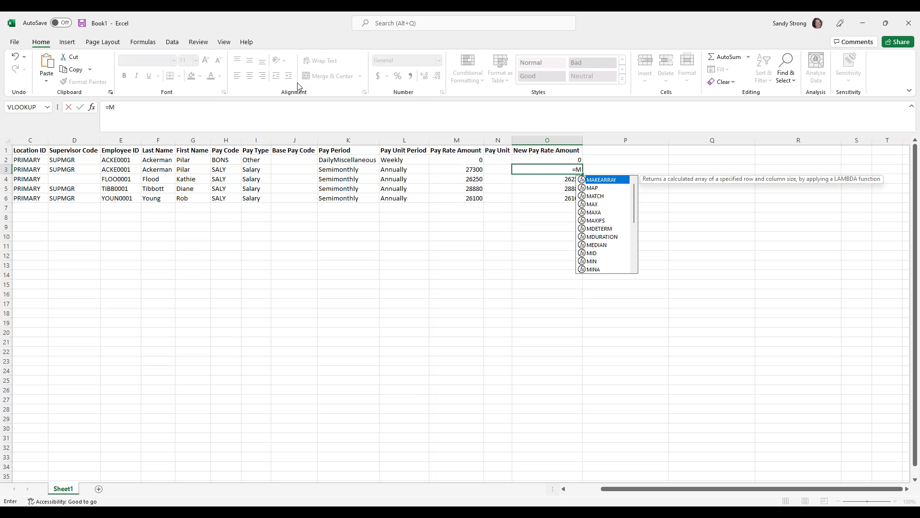
{"action": "type", "text": "3"}
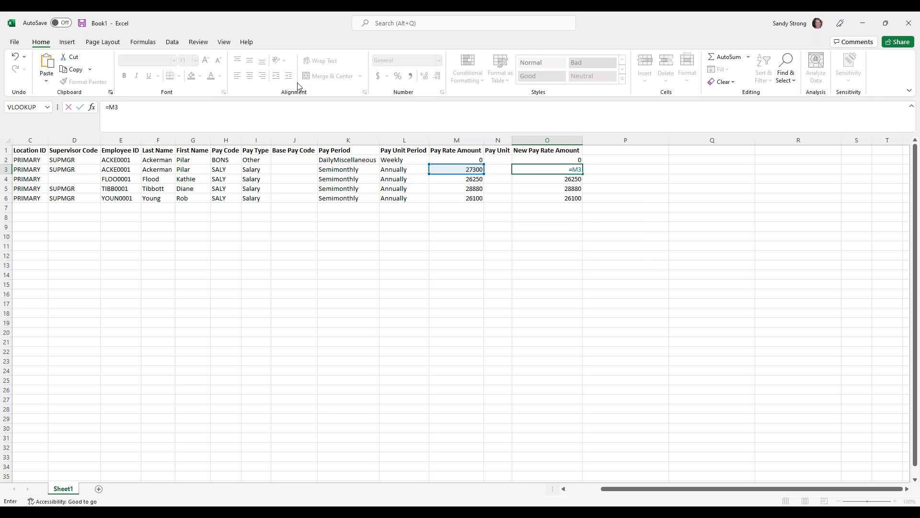
{"action": "type", "text": "*1.05"}
{"action": "key", "text": "Return"}
{"action": "left_click", "coordinate": [575, 169]}
{"action": "left_click_drag", "start_coordinate": [583, 173], "coordinate": [581, 199]}
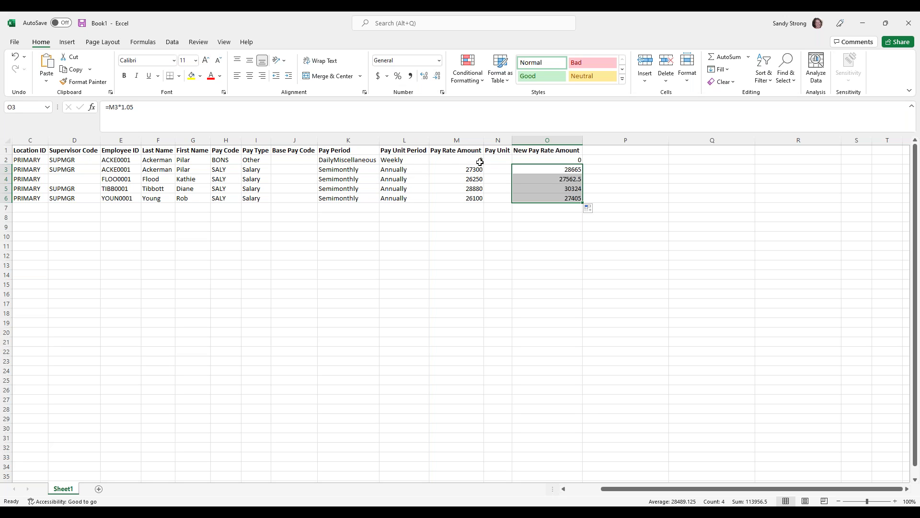
Step: Set the New Pay Rate Amount of the BONS row in cell O2 to 5000
{"action": "left_click", "coordinate": [533, 160]}
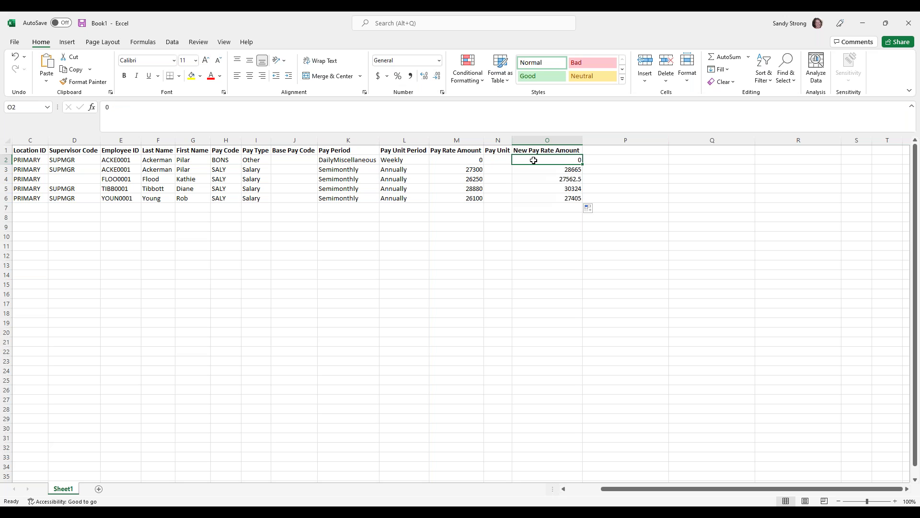
{"action": "type", "text": "5000"}
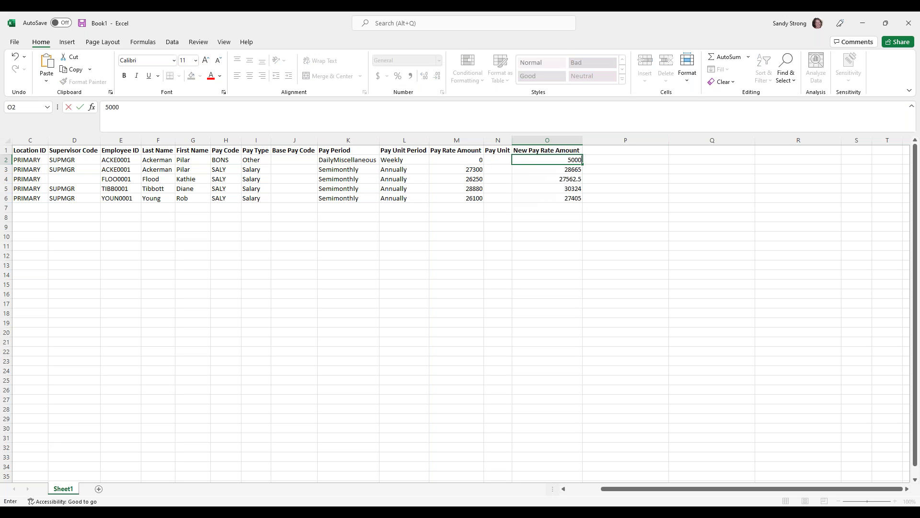
{"action": "key", "text": "Tab"}
{"action": "left_click", "coordinate": [492, 161]}
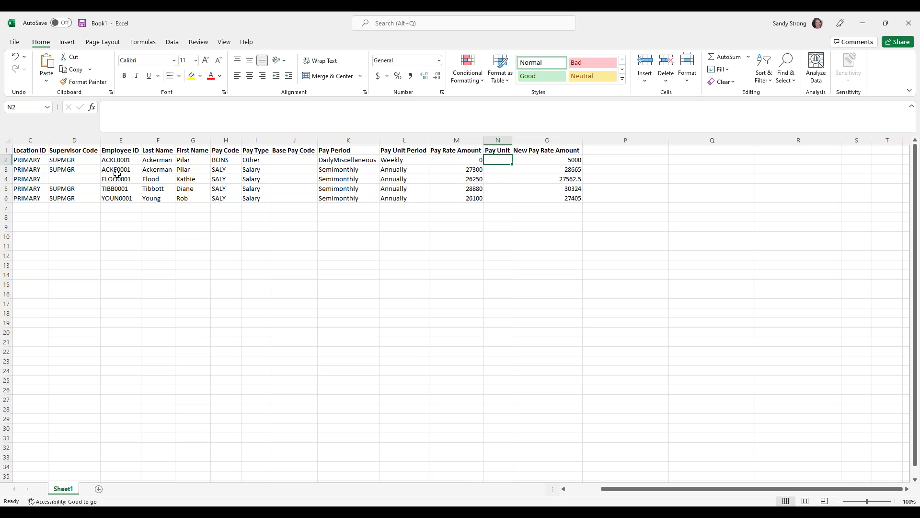
{"action": "left_click", "coordinate": [41, 149]}
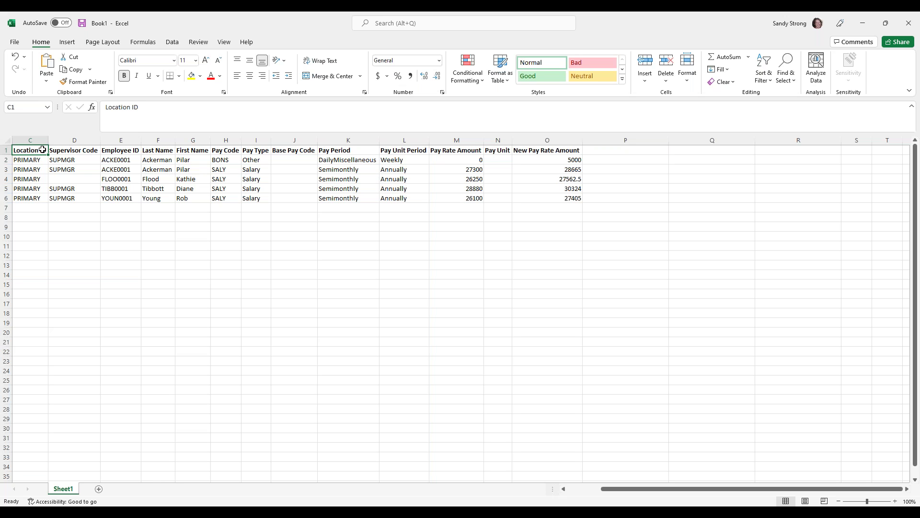
Step: Save the workbook as PayImport-Webinar in the C: > GP2018.4 > Data folder and close Excel
{"action": "left_click", "coordinate": [15, 43]}
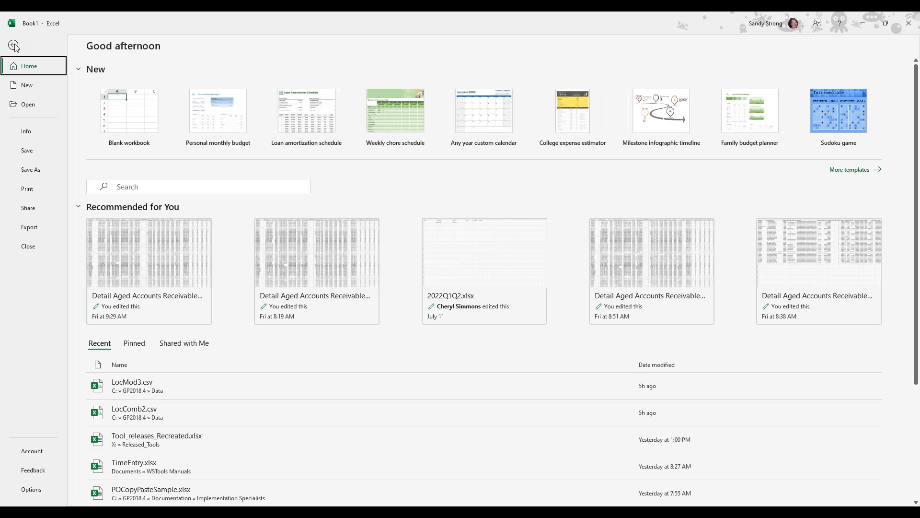
{"action": "left_click", "coordinate": [30, 170]}
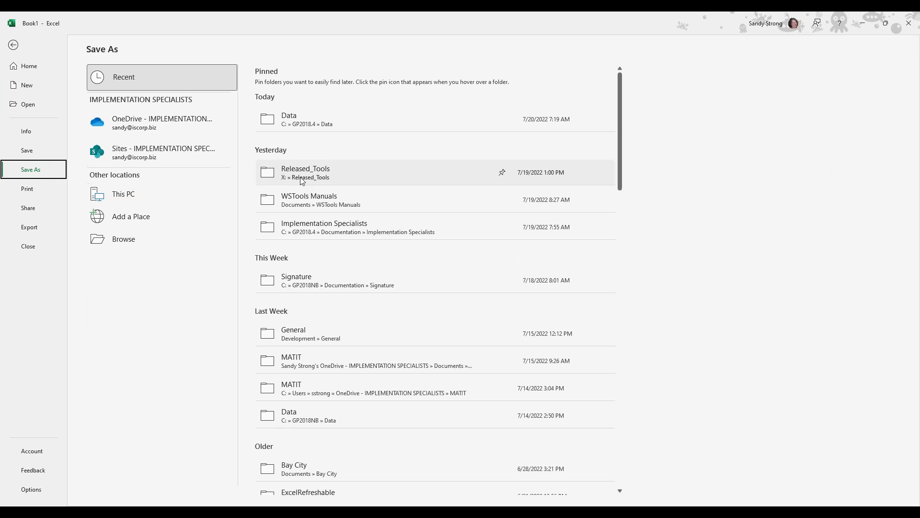
{"action": "left_click", "coordinate": [318, 123]}
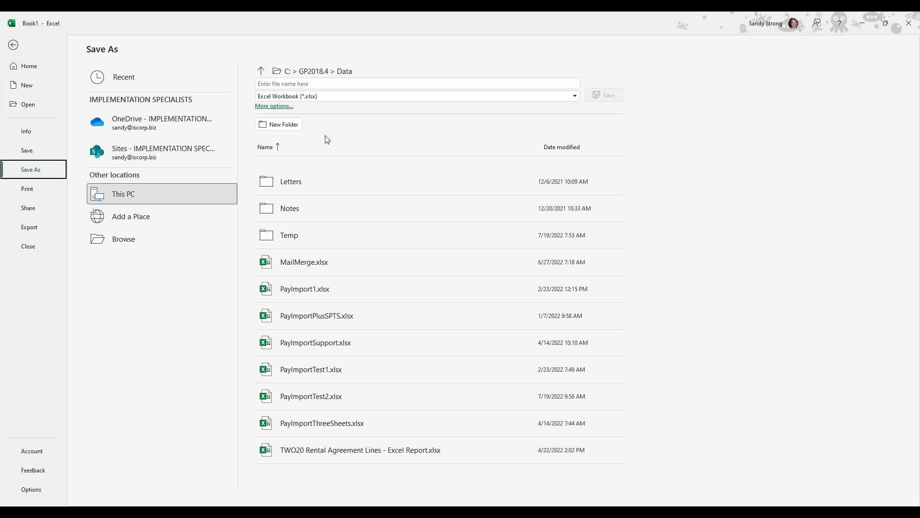
{"action": "left_click", "coordinate": [311, 84]}
{"action": "type", "text": "P"}
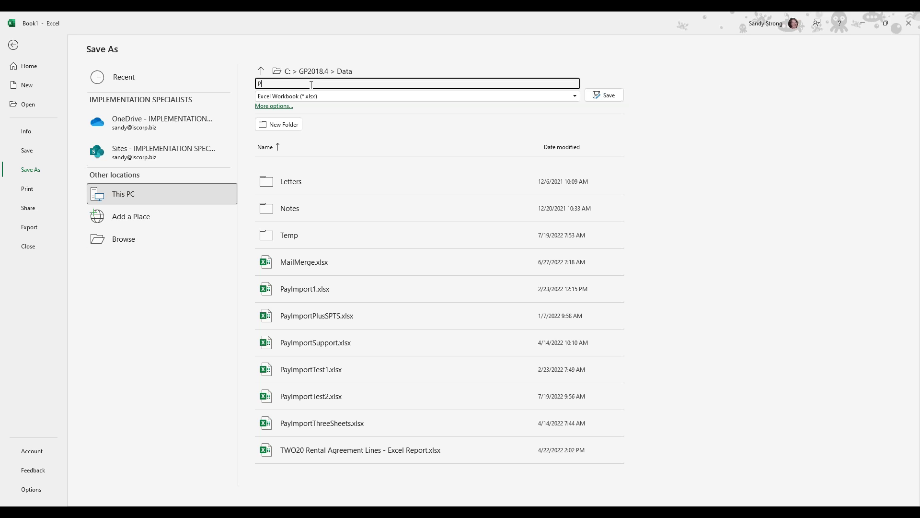
{"action": "type", "text": "ayImport-Webinar"}
{"action": "left_click", "coordinate": [599, 96]}
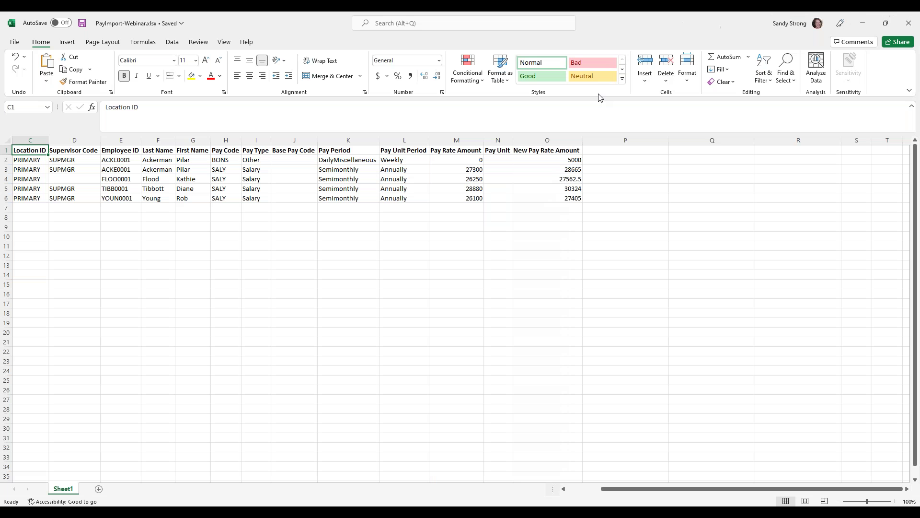
{"action": "left_click", "coordinate": [908, 23]}
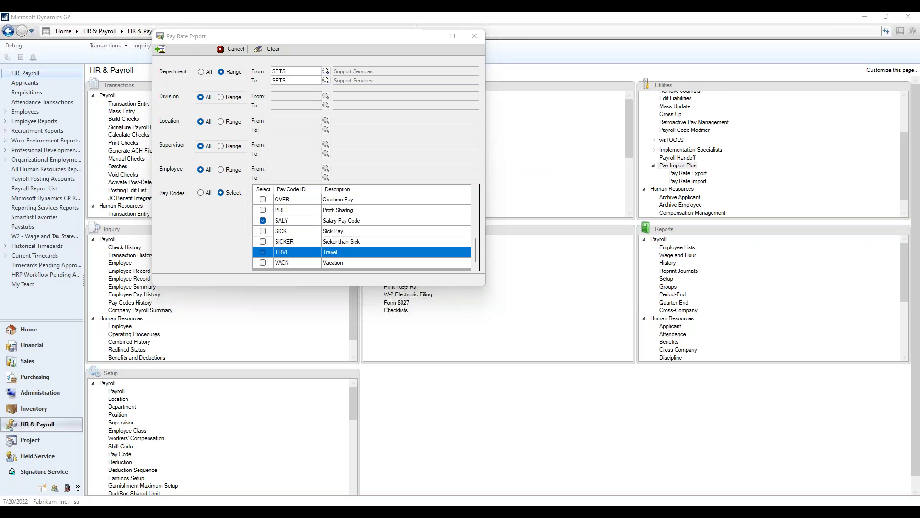
Step: Close Pay Rate Export, open Pay Rate Import from Pay Import Plus, and move its window clear of the screen edge
{"action": "left_click", "coordinate": [477, 38]}
{"action": "left_click", "coordinate": [686, 166]}
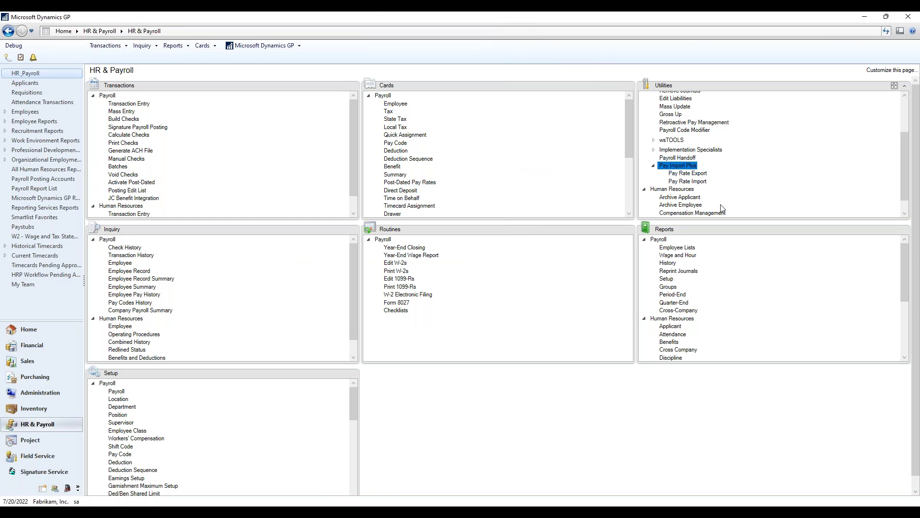
{"action": "left_click", "coordinate": [695, 182]}
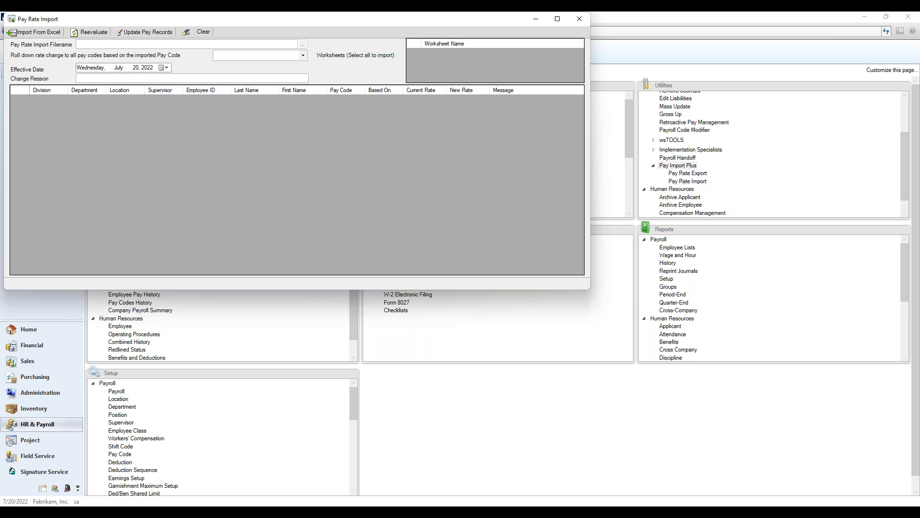
{"action": "left_click_drag", "start_coordinate": [285, 24], "coordinate": [307, 45]}
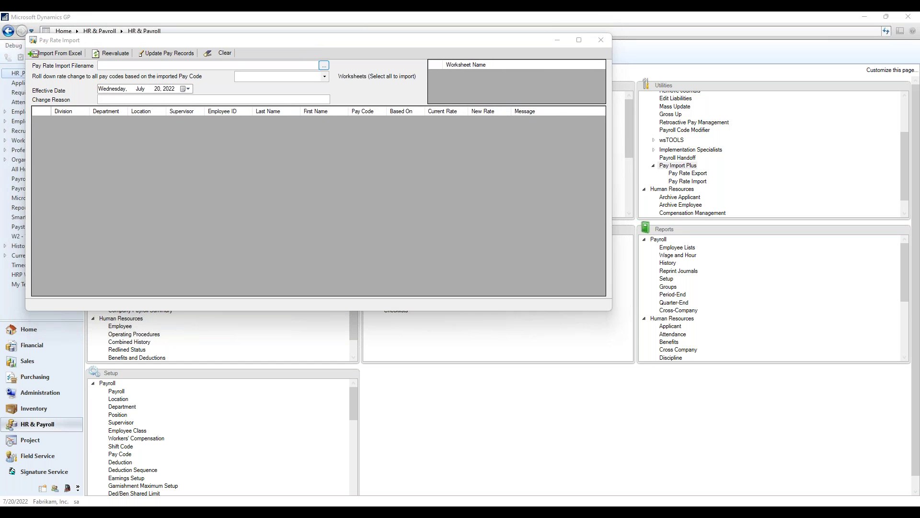
Step: Choose PayImport-Webinar.xlsx as the pay rate import file and import its rates from Excel
{"action": "left_click", "coordinate": [324, 65]}
{"action": "scroll", "coordinate": [235, 245], "scroll_direction": "down", "scroll_amount": 1}
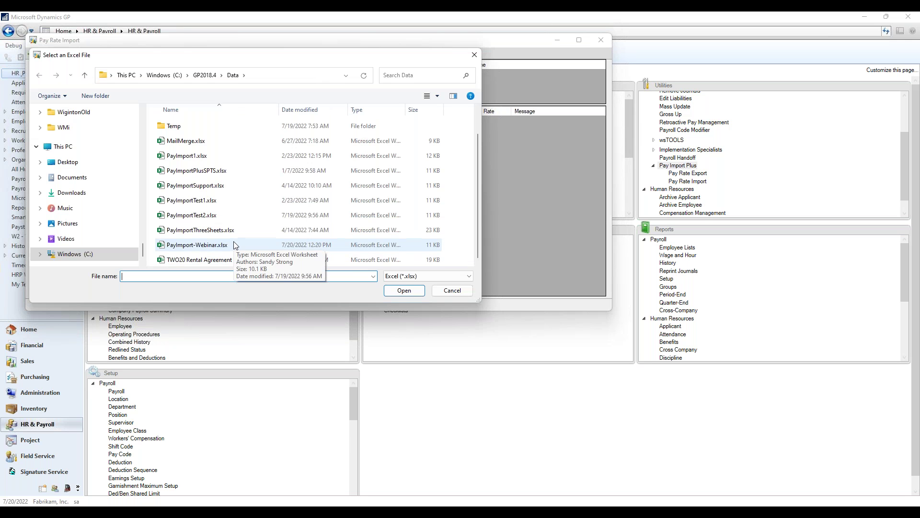
{"action": "left_click", "coordinate": [200, 246]}
{"action": "double_click", "coordinate": [200, 246]}
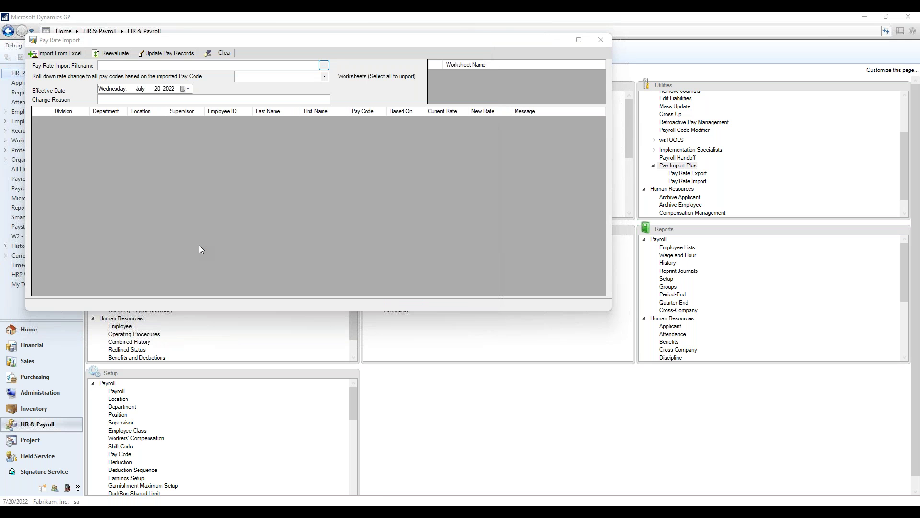
{"action": "left_click", "coordinate": [50, 54]}
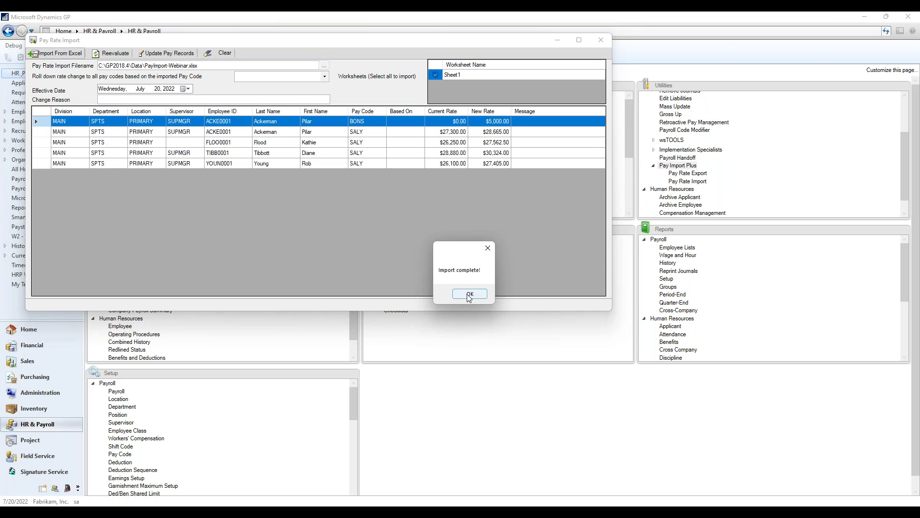
Step: Acknowledge the completed import and review the current and new rates in the imported pay rate rows
{"action": "left_click", "coordinate": [470, 294]}
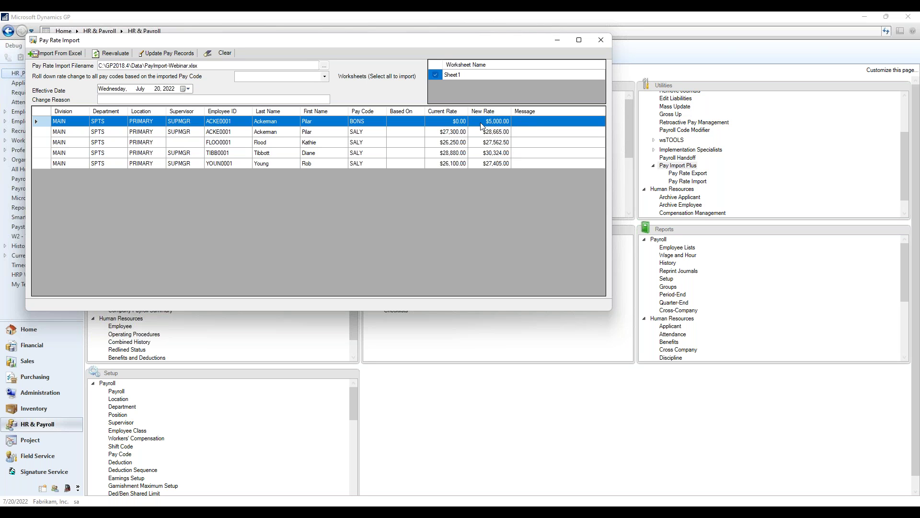
{"action": "left_click", "coordinate": [129, 131]}
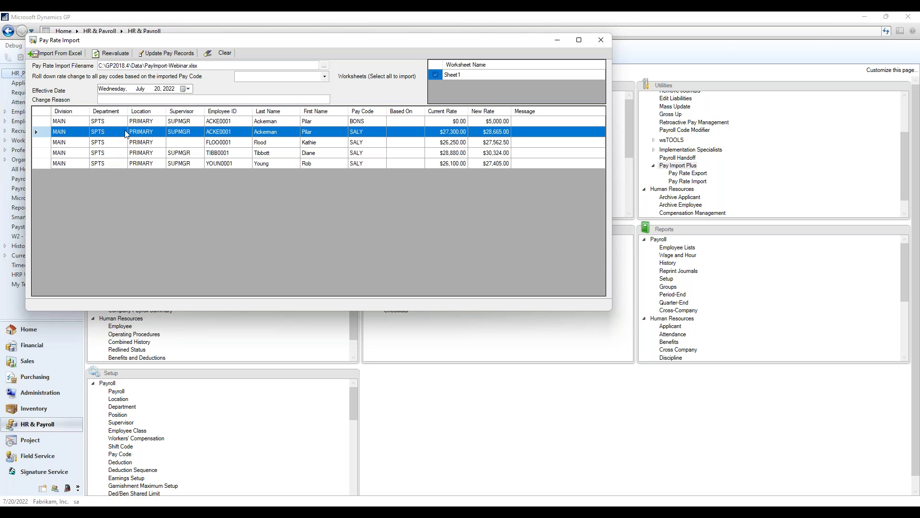
{"action": "key", "text": "Down"}
{"action": "key", "text": "Up"}
{"action": "left_click", "coordinate": [119, 56]}
Step: Set the rate change option to Roll down rate changes and enter webinar as the Change Reason
{"action": "left_click", "coordinate": [326, 81]}
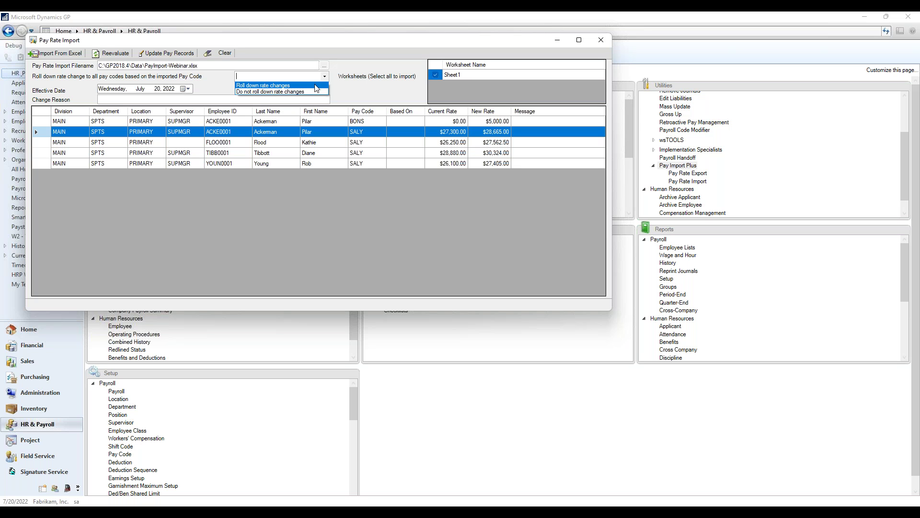
{"action": "left_click", "coordinate": [316, 86]}
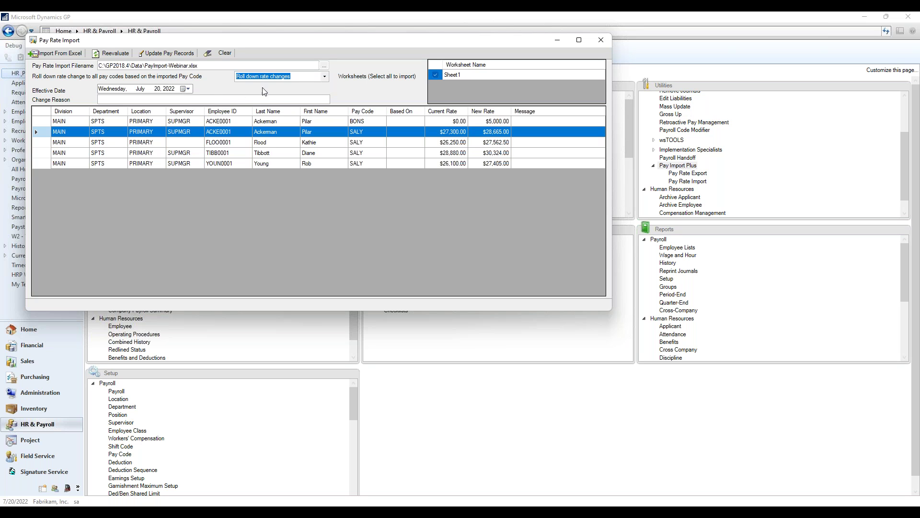
{"action": "left_click", "coordinate": [113, 99]}
{"action": "type", "text": "webinar"}
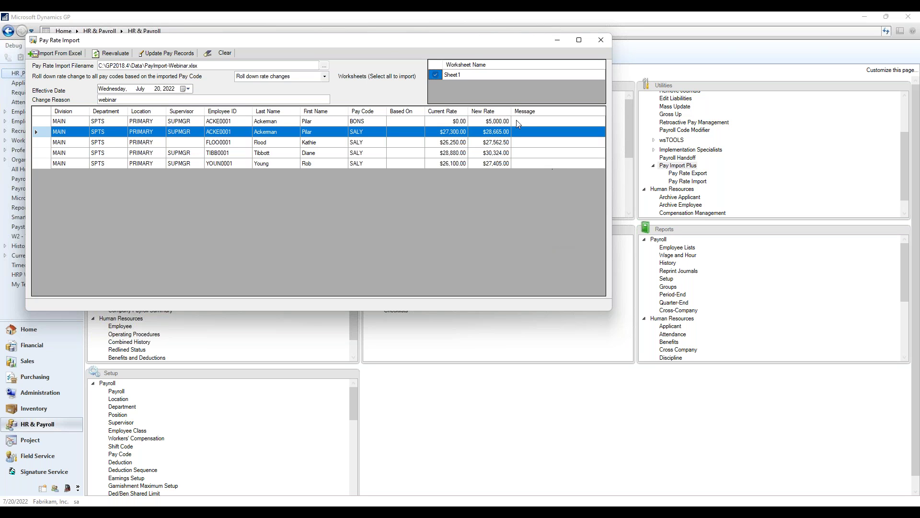
{"action": "left_click_drag", "start_coordinate": [381, 43], "coordinate": [371, 43]}
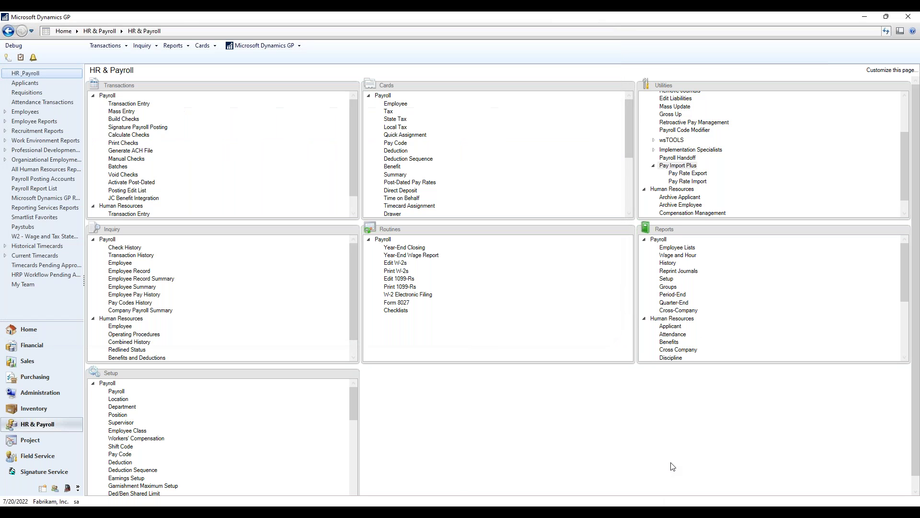
Step: Open Employee Maintenance from the payroll cards, bring up the second employee record, and move the window aside
{"action": "left_click", "coordinate": [674, 473]}
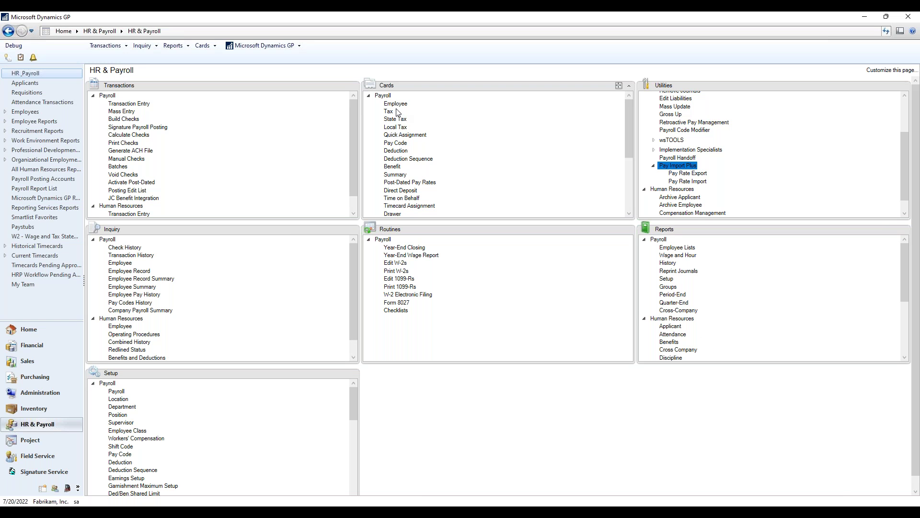
{"action": "left_click", "coordinate": [394, 104]}
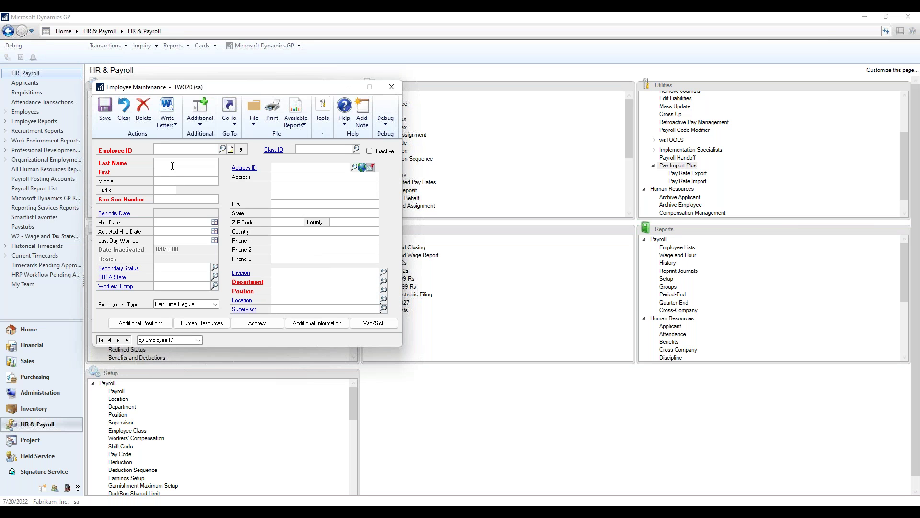
{"action": "left_click", "coordinate": [101, 339]}
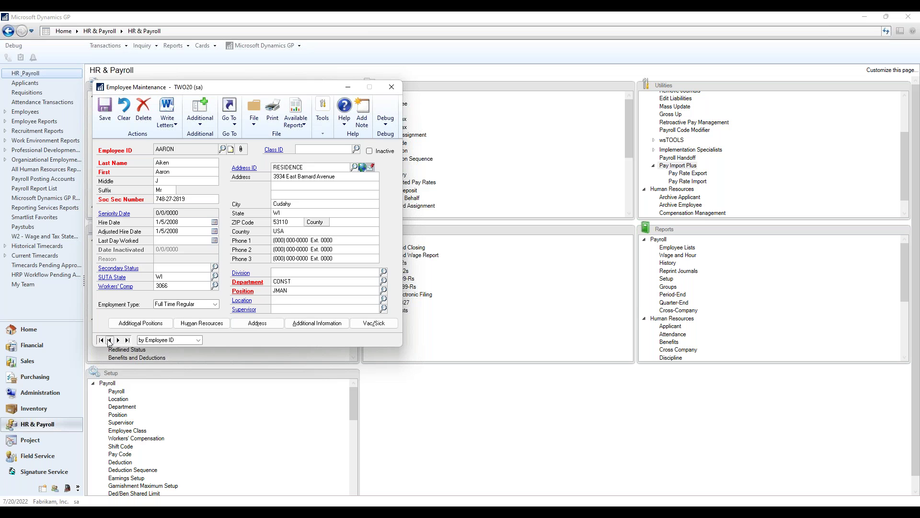
{"action": "left_click", "coordinate": [118, 340]}
{"action": "left_click_drag", "start_coordinate": [259, 88], "coordinate": [670, 152]}
Step: Open this employee's pay codes and step through BONS, HOLI and the following codes to examine the rates before the update
{"action": "left_click", "coordinate": [637, 183]}
{"action": "mouse_move", "coordinate": [680, 200]}
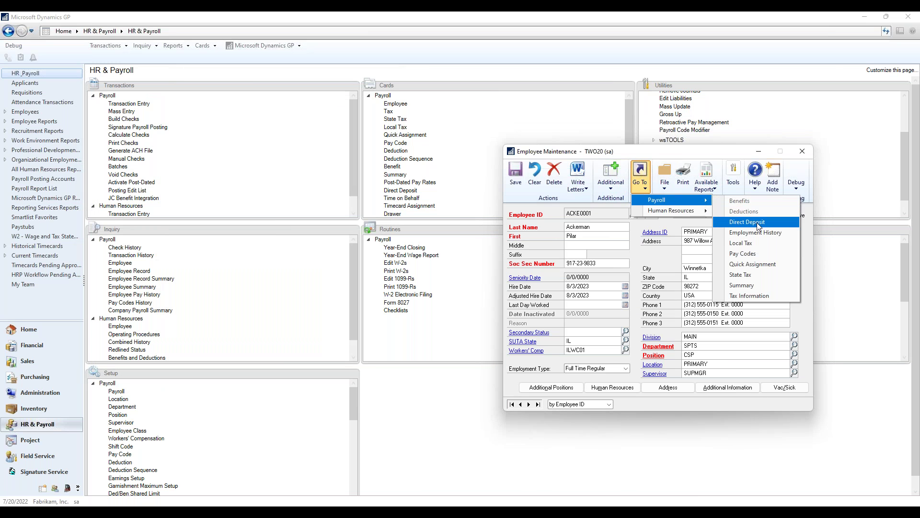
{"action": "left_click", "coordinate": [747, 255]}
{"action": "left_click_drag", "start_coordinate": [288, 94], "coordinate": [727, 155]}
{"action": "left_click", "coordinate": [676, 229]}
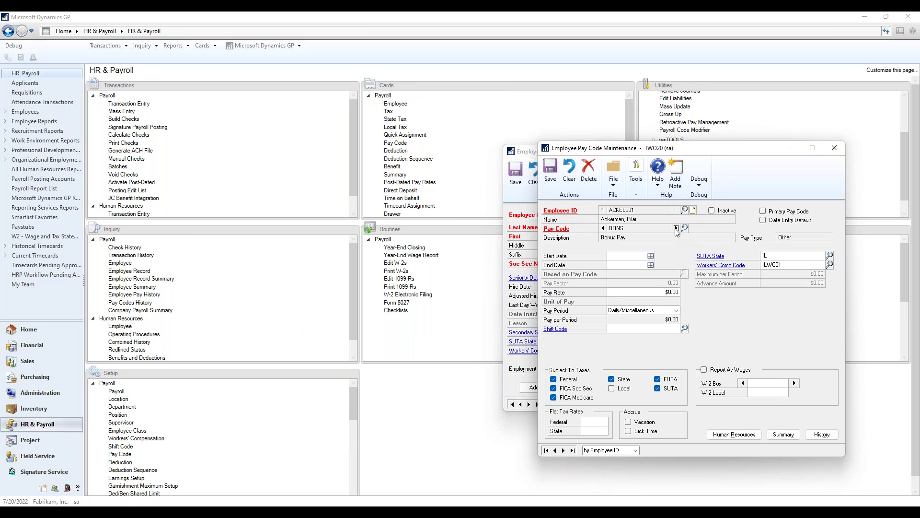
{"action": "left_click", "coordinate": [675, 229]}
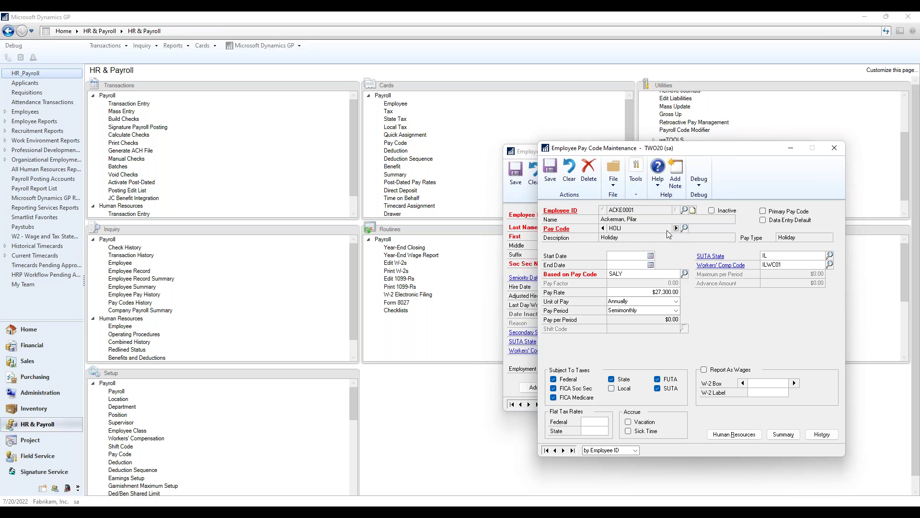
{"action": "left_click", "coordinate": [676, 228]}
{"action": "left_click", "coordinate": [676, 229]}
{"action": "left_click", "coordinate": [603, 228]}
{"action": "left_click", "coordinate": [603, 228]}
Step: Return to Pay Rate Import, update the pay records with the imported rates, and close the import window
{"action": "mouse_move", "coordinate": [692, 512]}
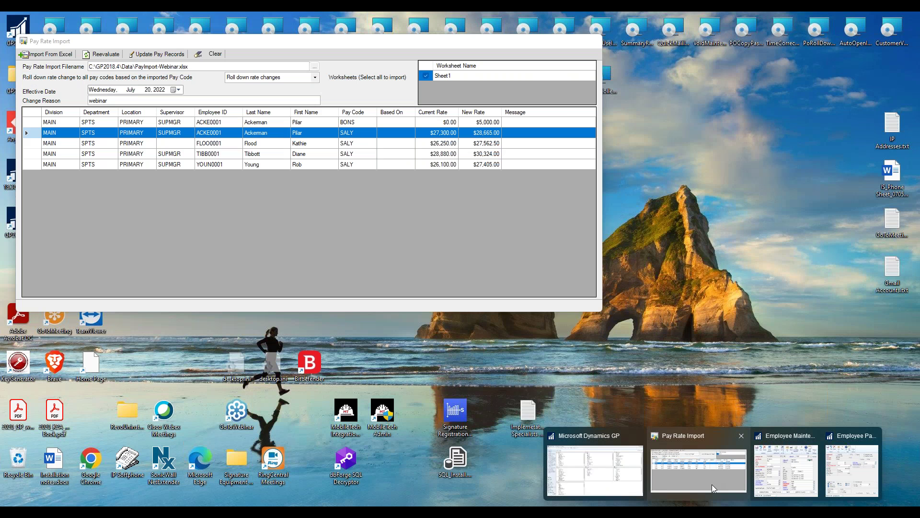
{"action": "left_click", "coordinate": [712, 484]}
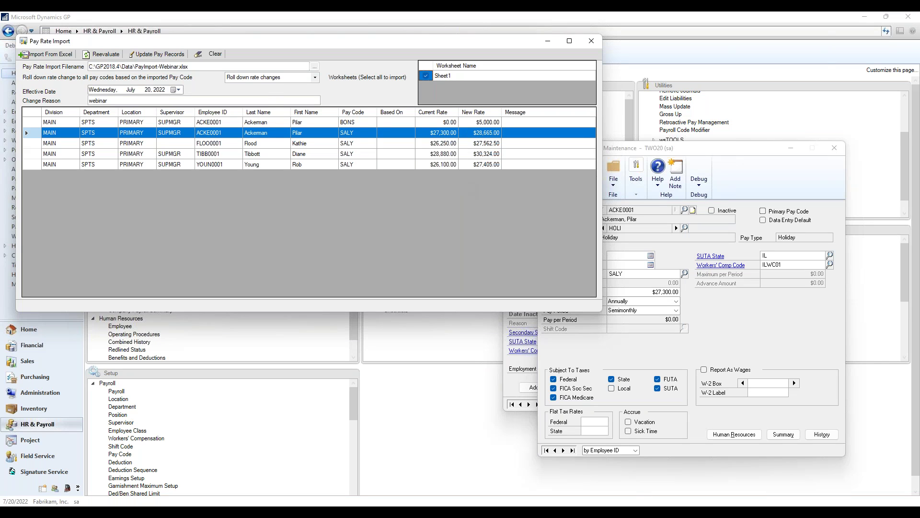
{"action": "left_click", "coordinate": [146, 54]}
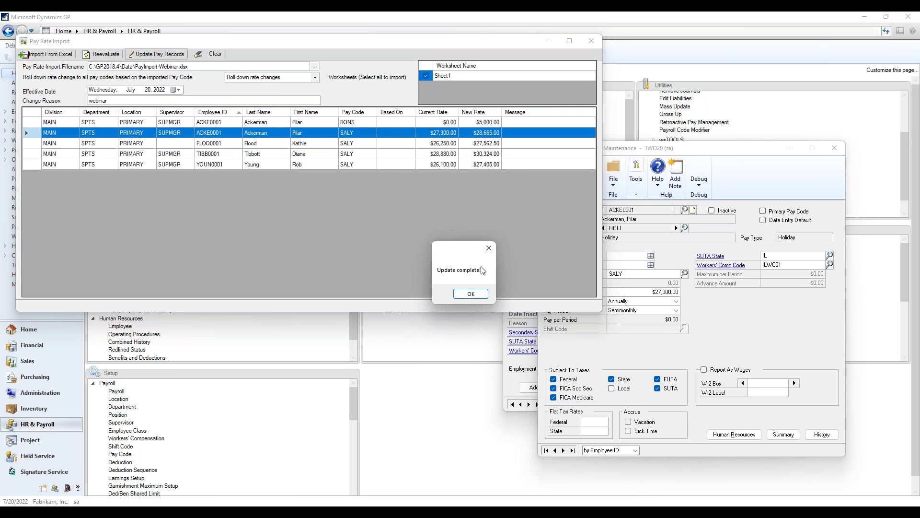
{"action": "left_click", "coordinate": [471, 295]}
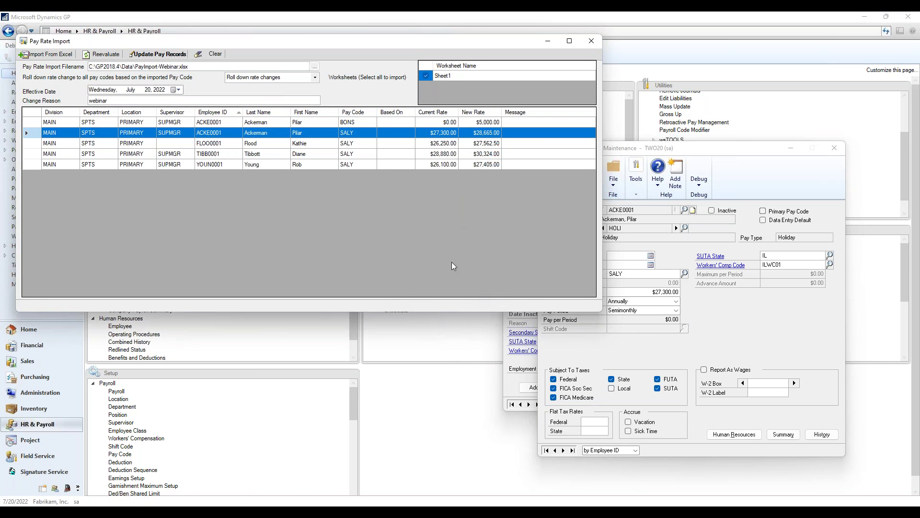
{"action": "left_click", "coordinate": [592, 41]}
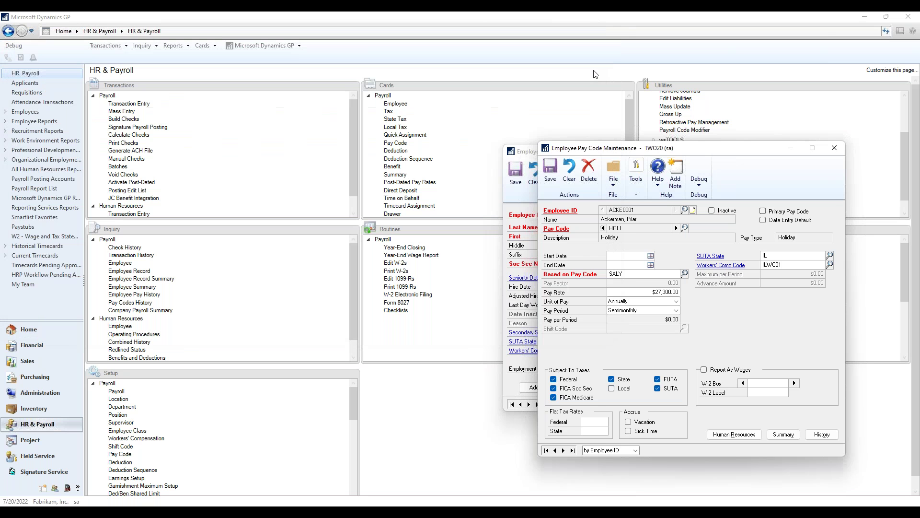
Step: Reload the same employee in Employee Pay Code Maintenance and check the rates of BONS, HOLI, SALY, SICK and VACN
{"action": "left_click", "coordinate": [563, 450]}
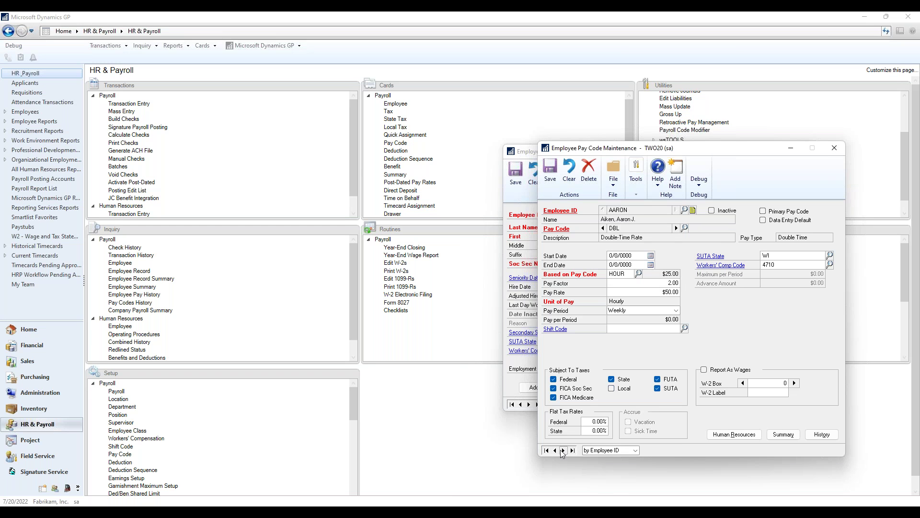
{"action": "left_click", "coordinate": [563, 451]}
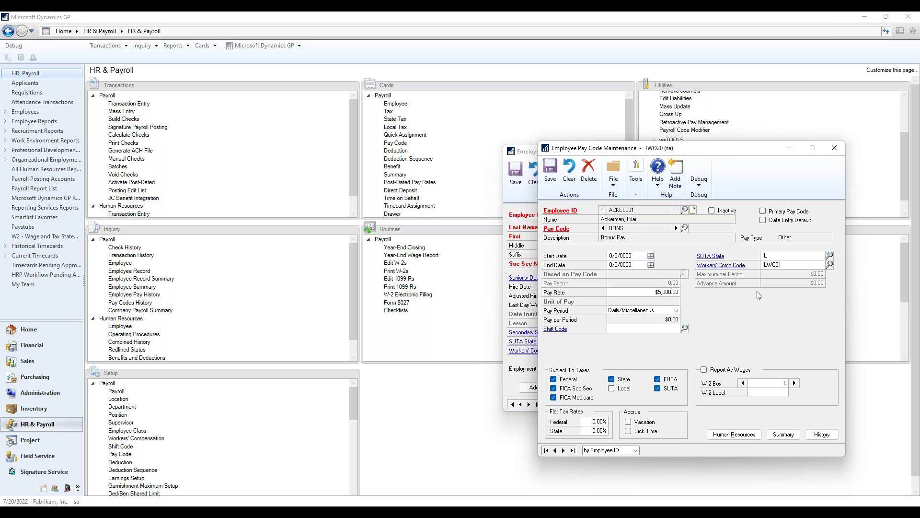
{"action": "left_click", "coordinate": [677, 228]}
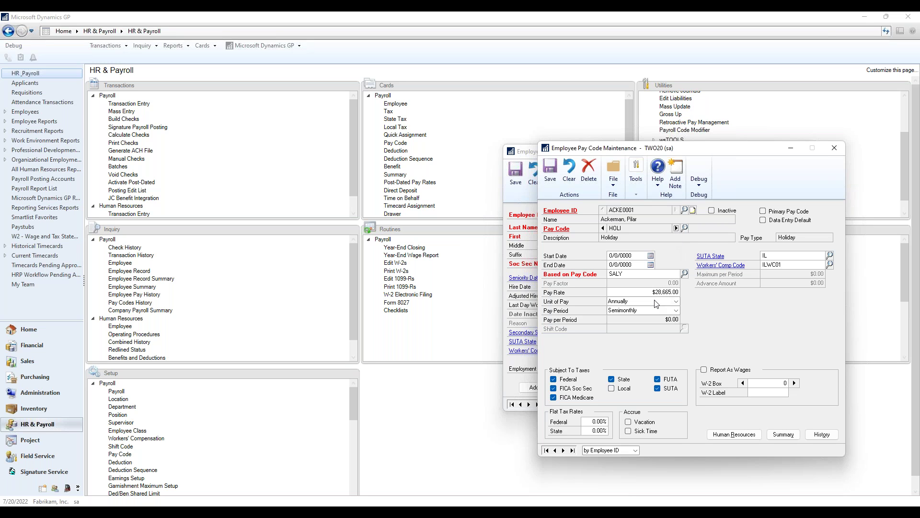
{"action": "left_click", "coordinate": [677, 229]}
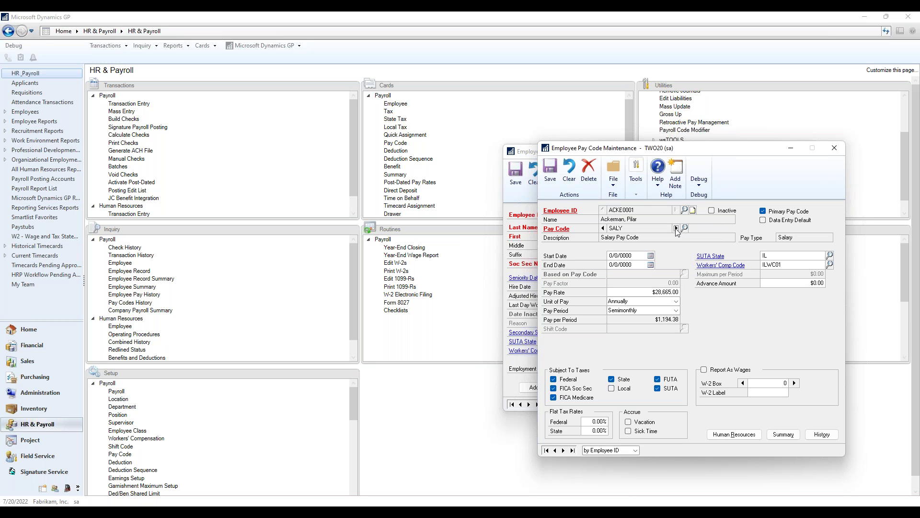
{"action": "left_click", "coordinate": [676, 229]}
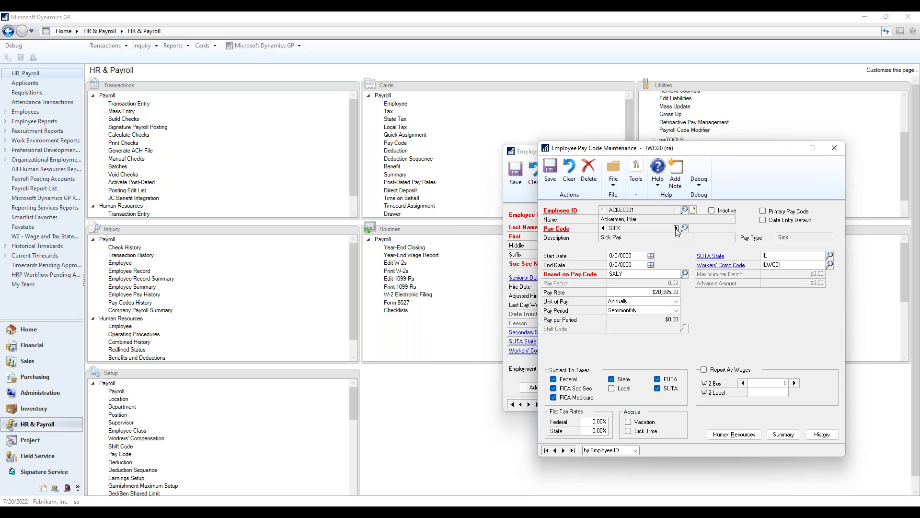
{"action": "left_click", "coordinate": [677, 229]}
Step: Move Employee Pay Code Maintenance aside, and close it together with Employee Maintenance
{"action": "left_click_drag", "start_coordinate": [712, 152], "coordinate": [659, 136]}
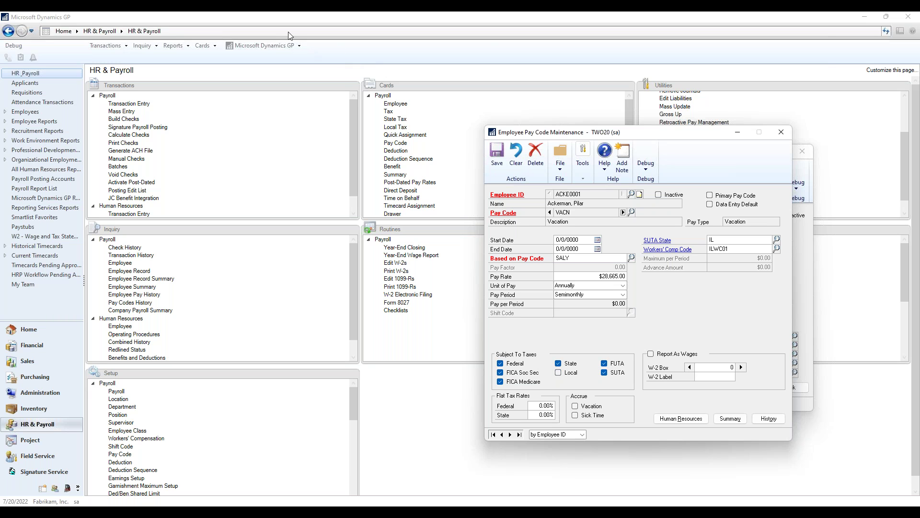
{"action": "left_click_drag", "start_coordinate": [660, 133], "coordinate": [539, 109]}
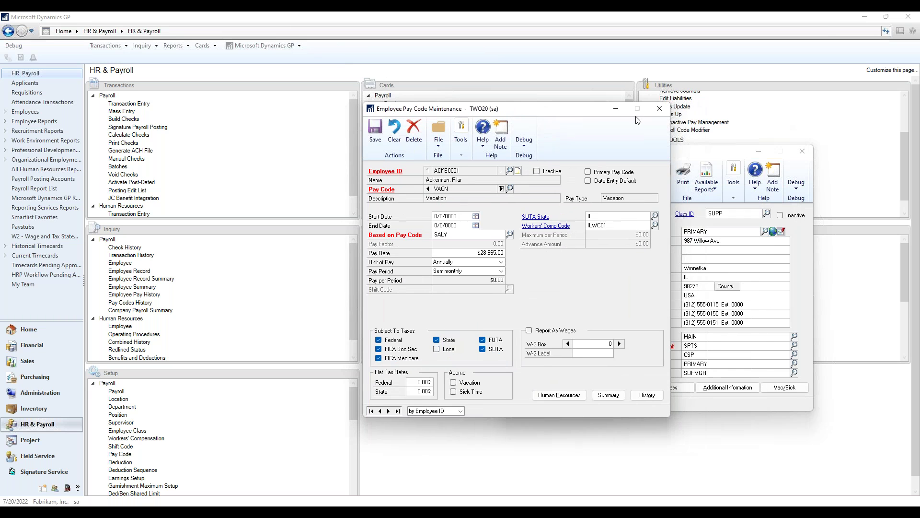
{"action": "left_click", "coordinate": [659, 110]}
{"action": "left_click", "coordinate": [804, 156]}
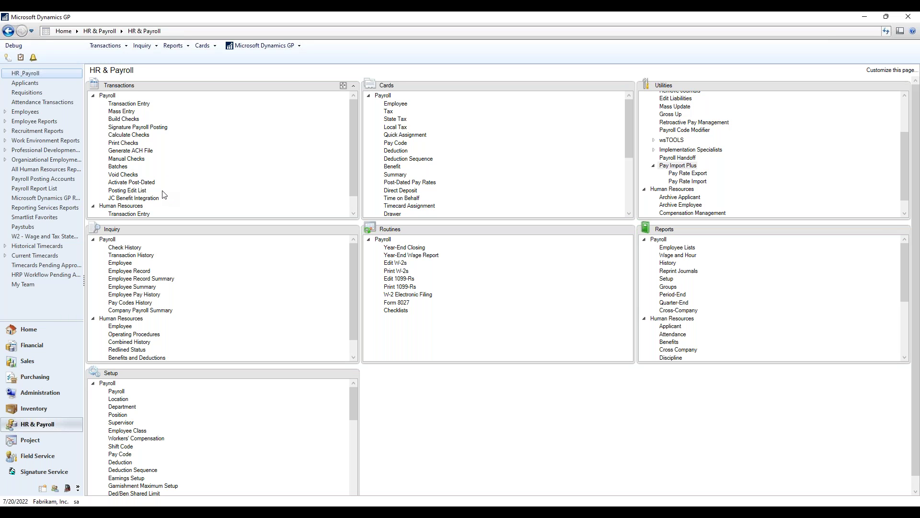
Step: Open Void Checks from the payroll transactions and select the PAYROLL checkbook
{"action": "left_click", "coordinate": [124, 175]}
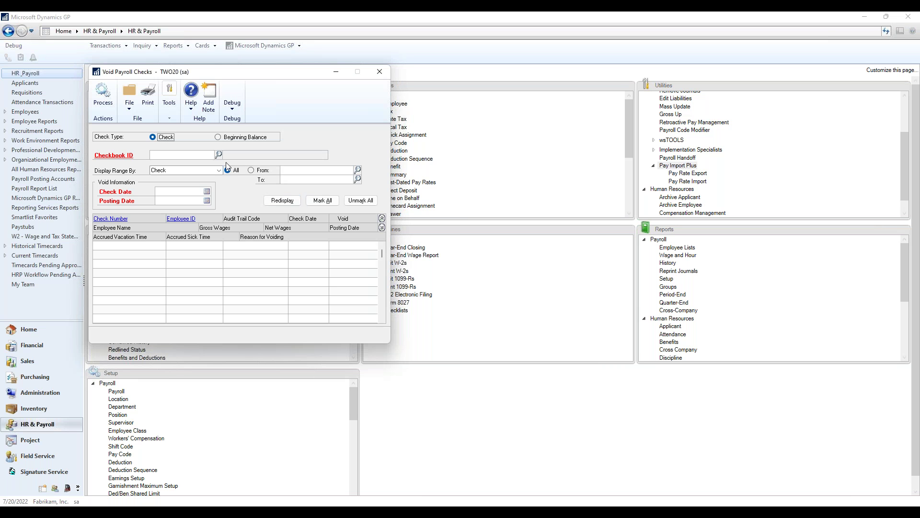
{"action": "left_click", "coordinate": [218, 155]}
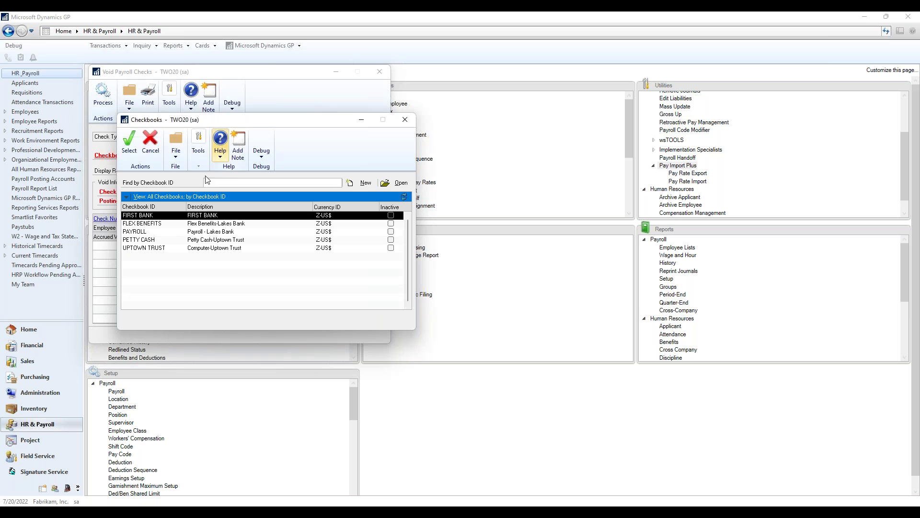
{"action": "double_click", "coordinate": [156, 232]}
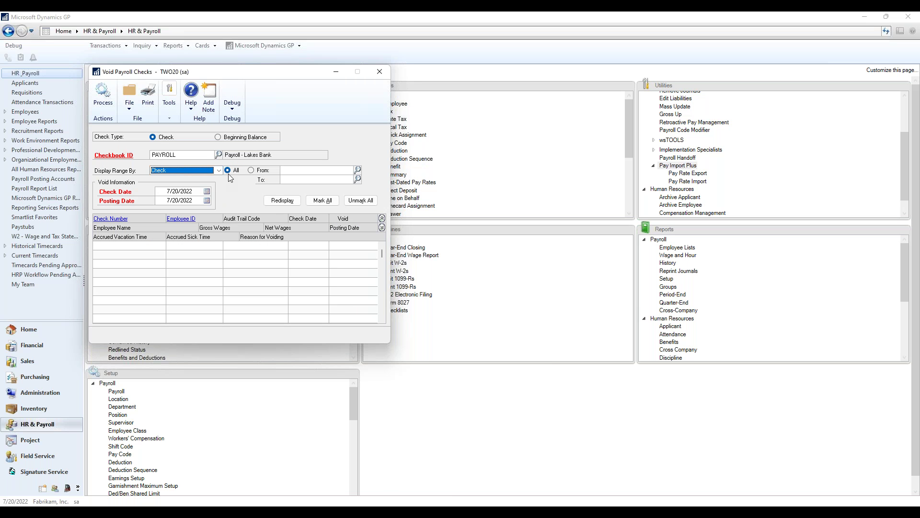
{"action": "key", "text": "Tab"}
Step: Restrict the displayed checks to the range from 30001 to 30006 and redisplay the list
{"action": "left_click", "coordinate": [251, 170]}
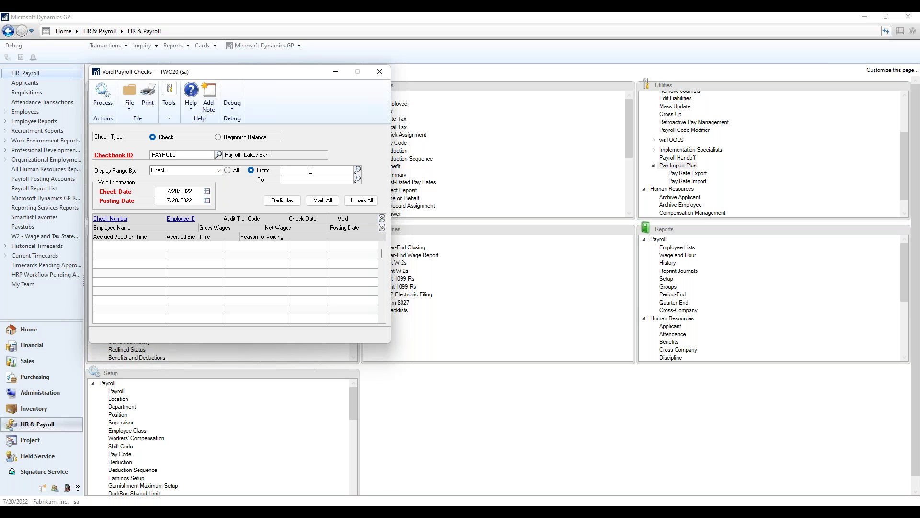
{"action": "type", "text": "30001"}
{"action": "key", "text": "Tab"}
{"action": "type", "text": "300606"}
{"action": "key", "text": "Tab"}
{"action": "left_click", "coordinate": [283, 200]}
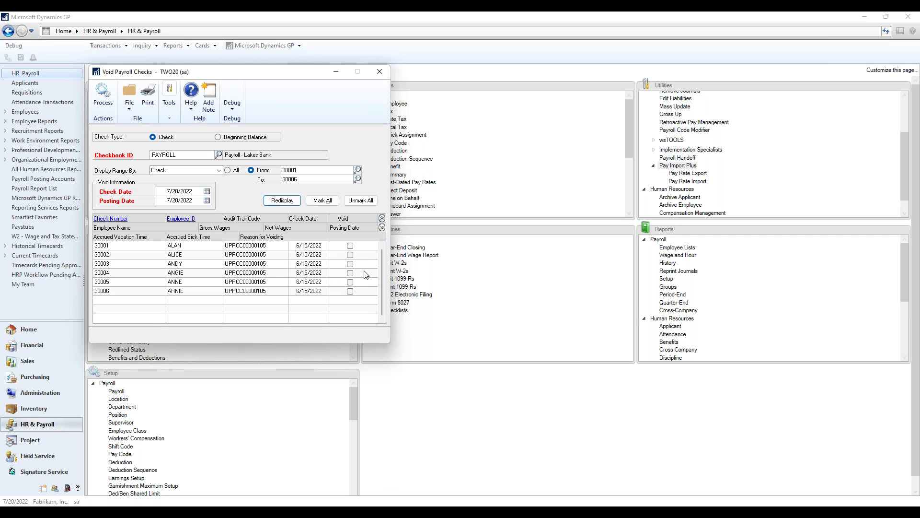
Step: Mark checks 30001 and 30002 for voiding and enter "payroll rewind" and "pr" as their respective reasons for voiding
{"action": "left_click", "coordinate": [350, 246]}
{"action": "left_click", "coordinate": [350, 255]}
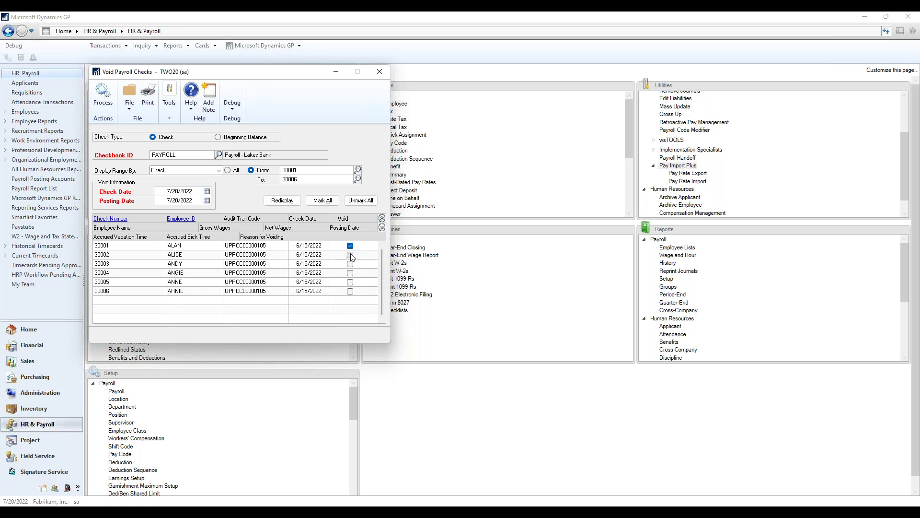
{"action": "left_click", "coordinate": [383, 227]}
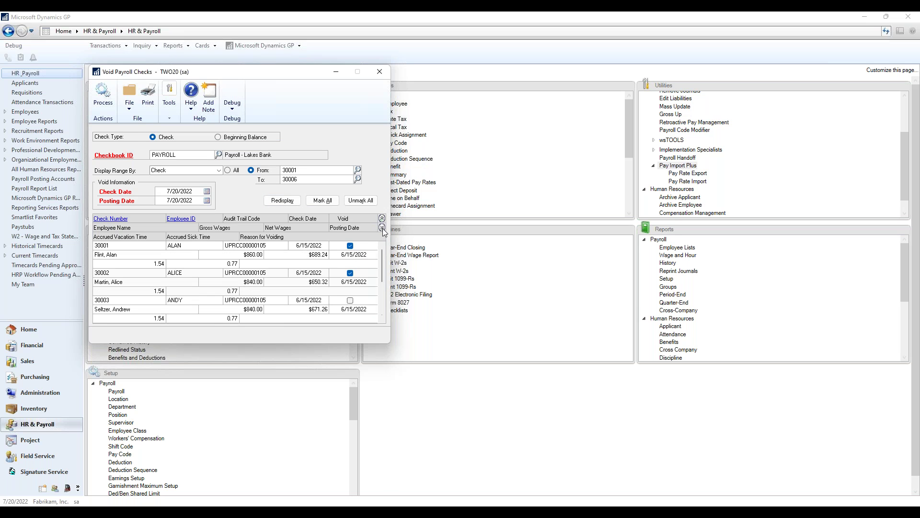
{"action": "left_click", "coordinate": [283, 267]}
{"action": "type", "text": "payroll rewind"}
{"action": "left_click", "coordinate": [260, 290]}
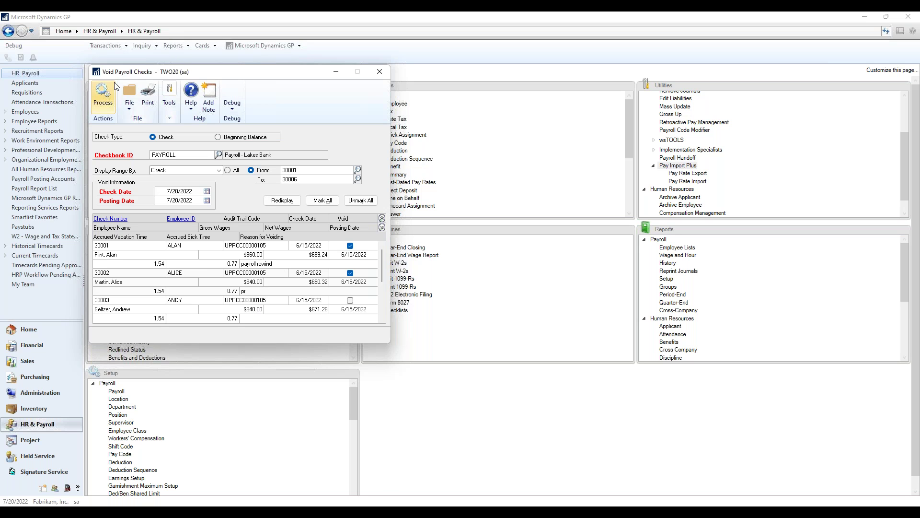
Step: Process the marked payroll checks, answer that the ACH file has not been submitted to the bank, and confirm the void
{"action": "left_click", "coordinate": [109, 106]}
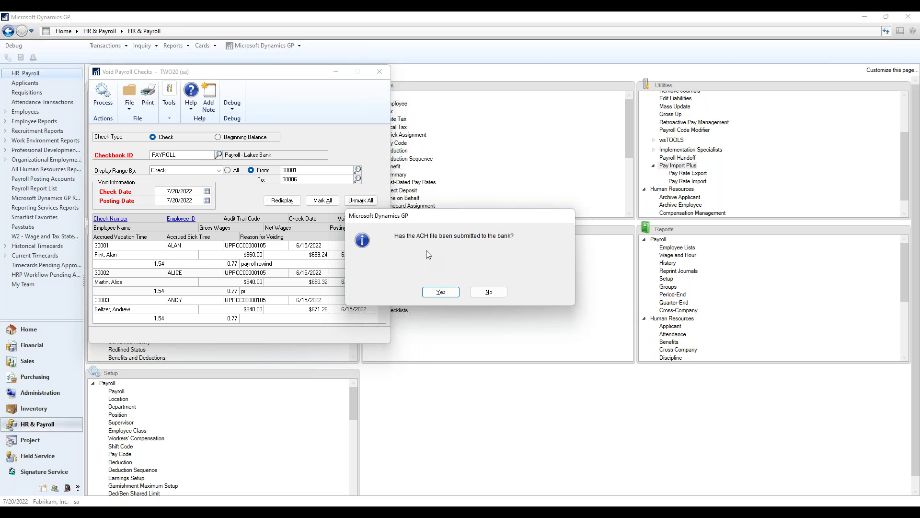
{"action": "left_click", "coordinate": [489, 292]}
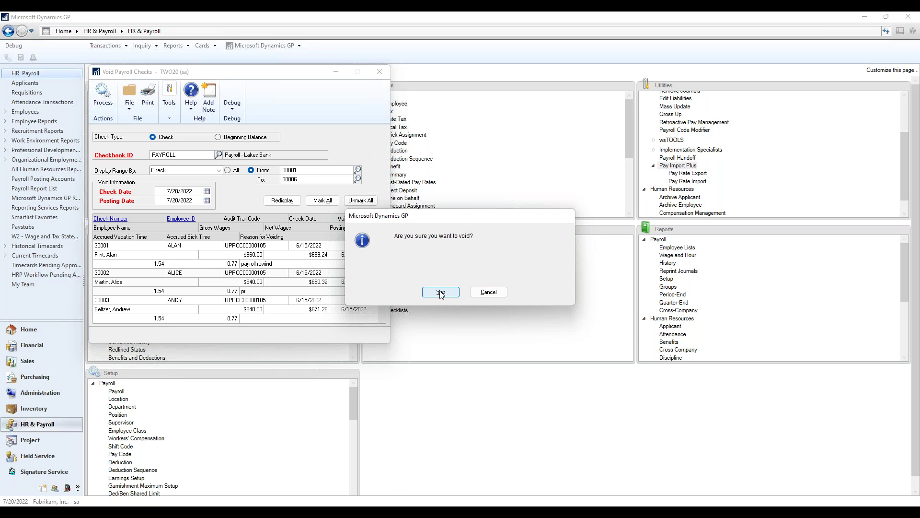
{"action": "left_click", "coordinate": [440, 293]}
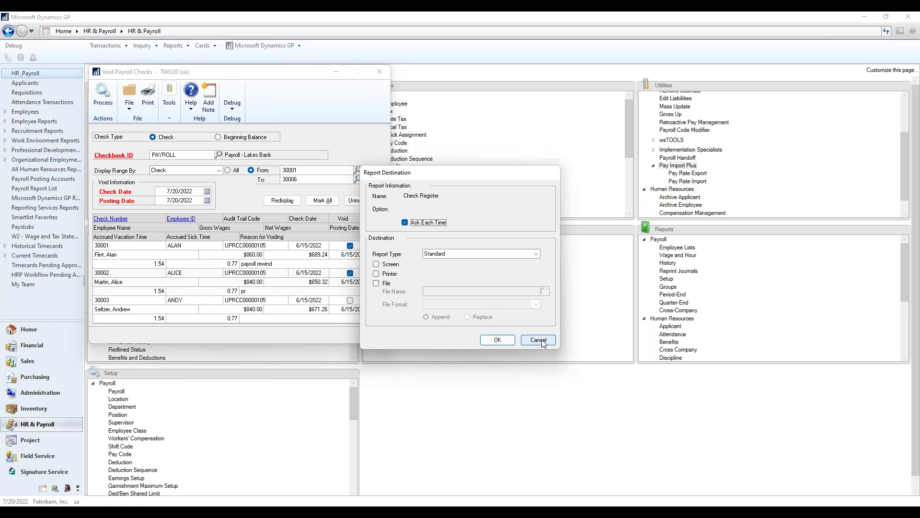
Step: Cancel the Check Register and the other report destination prompts without printing, and agree to add the voided transactions
{"action": "left_click", "coordinate": [542, 341]}
{"action": "left_click", "coordinate": [541, 341]}
{"action": "left_click", "coordinate": [542, 340]}
{"action": "left_click", "coordinate": [539, 340]}
{"action": "left_click", "coordinate": [538, 339]}
{"action": "left_click", "coordinate": [538, 339]}
{"action": "key", "text": "Escape"}
{"action": "key", "text": "Escape"}
{"action": "key", "text": "Escape"}
{"action": "key", "text": "Escape"}
{"action": "key", "text": "Escape"}
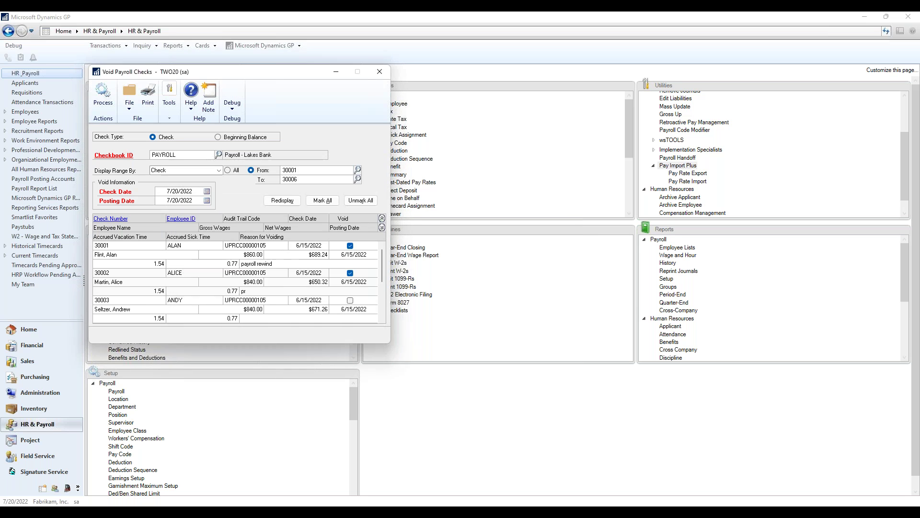
{"action": "left_click_drag", "start_coordinate": [472, 218], "coordinate": [521, 183]}
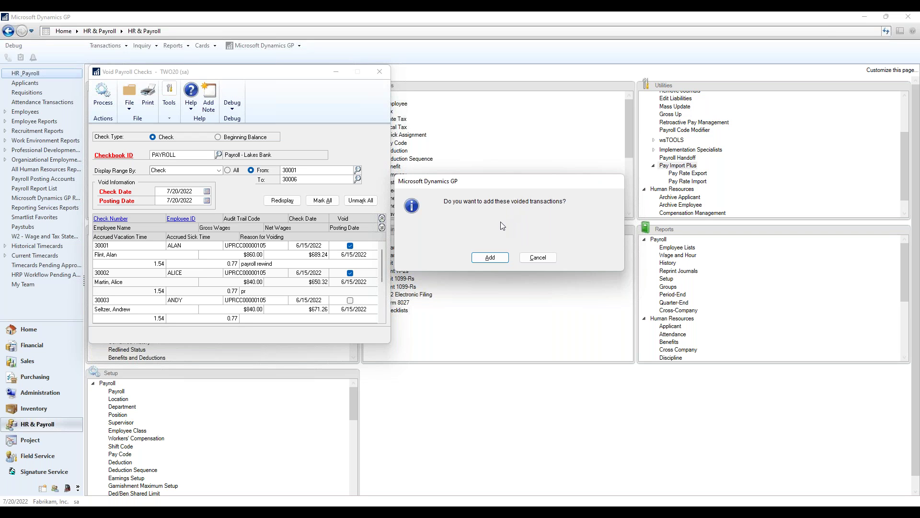
{"action": "left_click", "coordinate": [490, 258]}
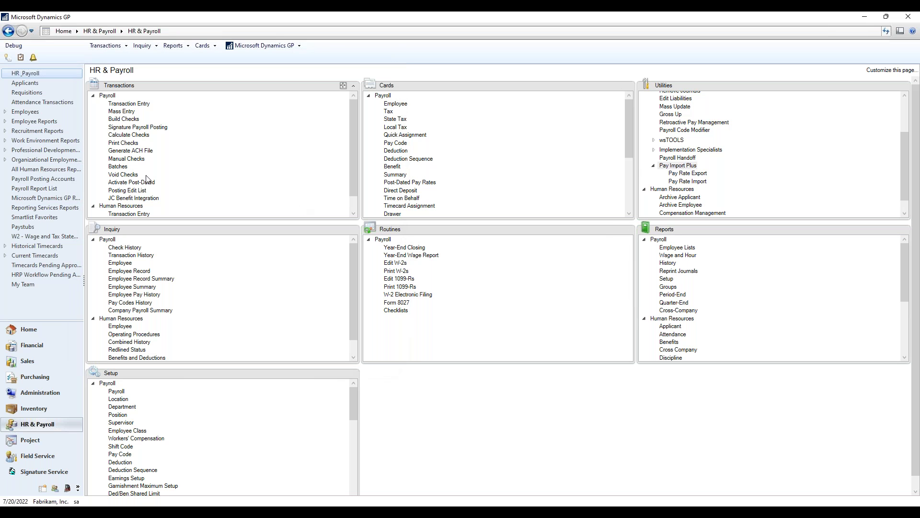
Step: Open Payroll Transaction Entry and load batch 072022_SA_RW to review its transactions
{"action": "left_click", "coordinate": [132, 105]}
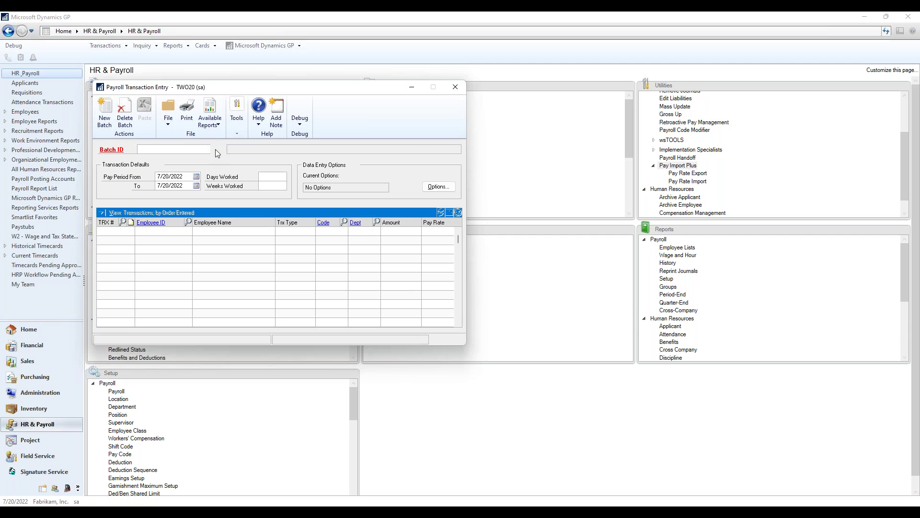
{"action": "left_click", "coordinate": [215, 149]}
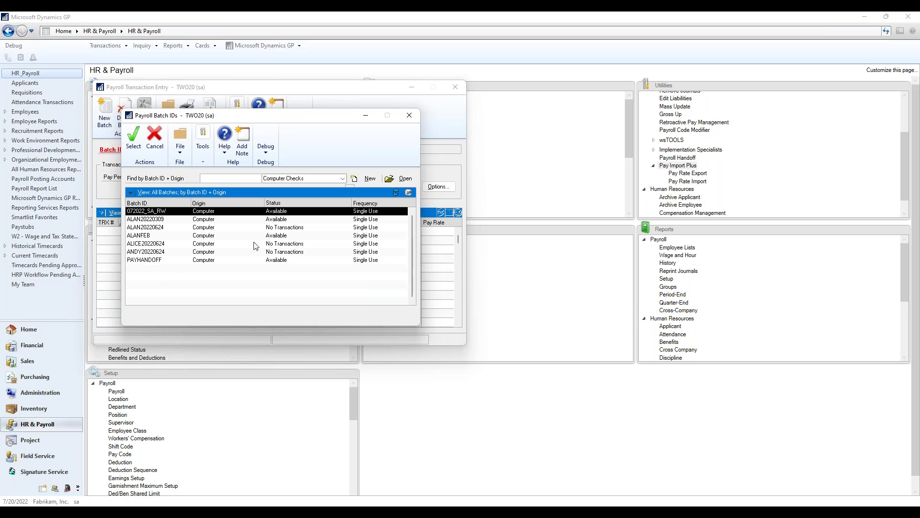
{"action": "double_click", "coordinate": [164, 211]}
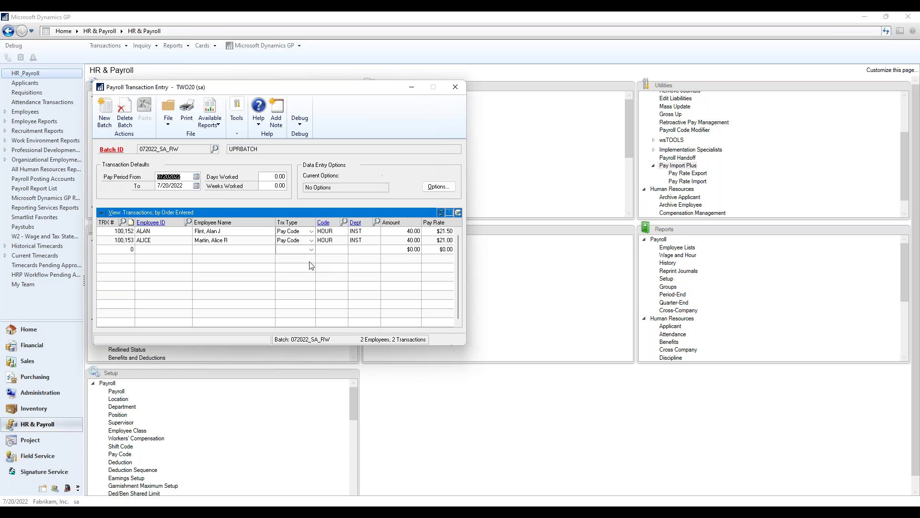